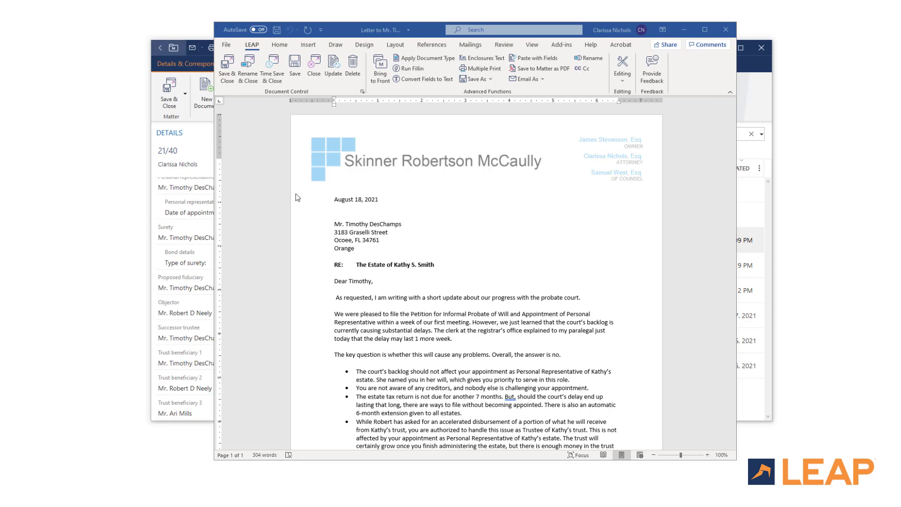
Step: Apply the Fax document type to the open client letter
{"action": "left_click", "coordinate": [409, 60]}
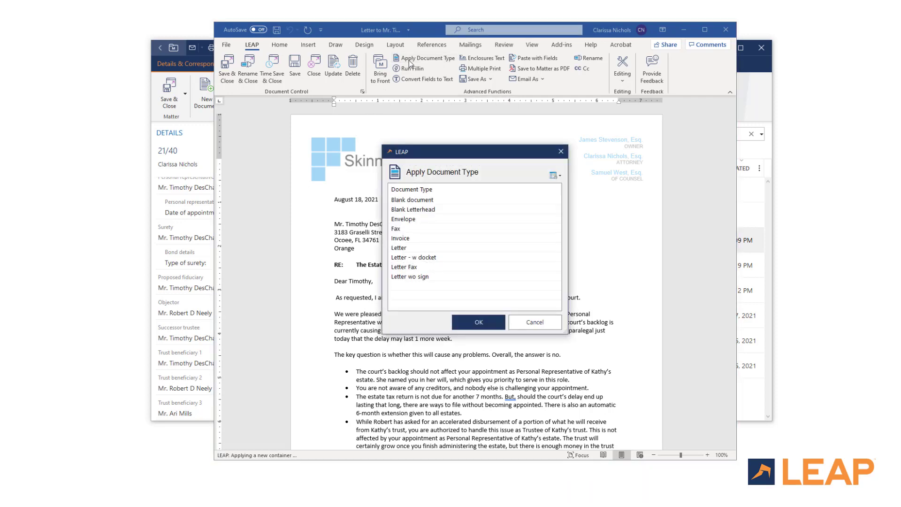
{"action": "left_click", "coordinate": [415, 230]}
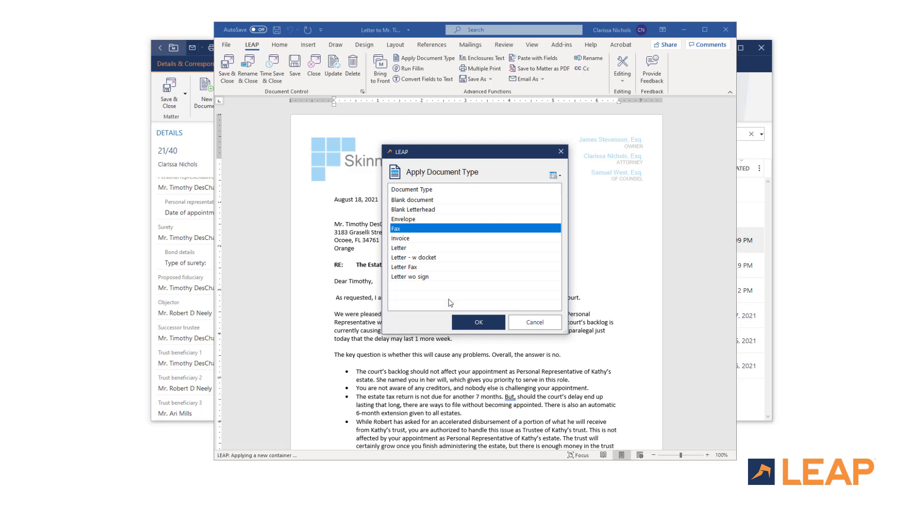
{"action": "left_click", "coordinate": [463, 325]}
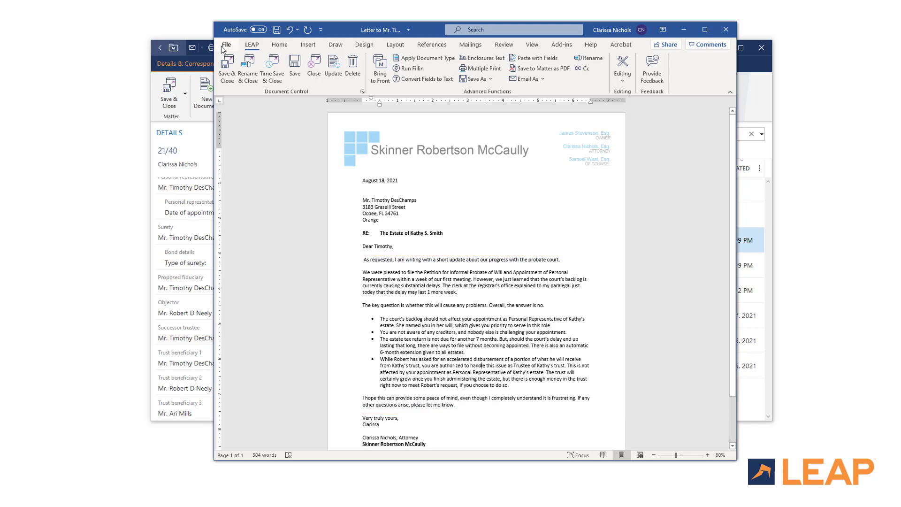
Step: Turn on Show bookmarks in Word's advanced document content options and accept the change
{"action": "left_click", "coordinate": [224, 48]}
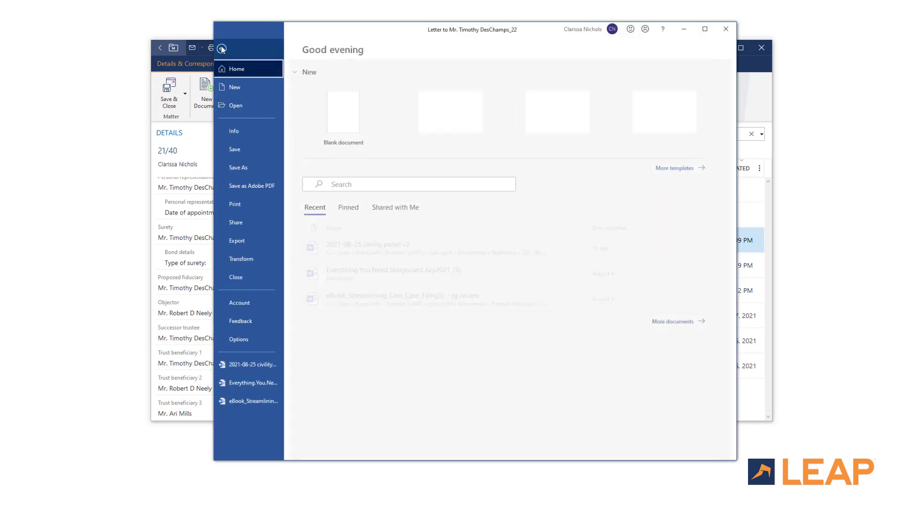
{"action": "left_click", "coordinate": [275, 341]}
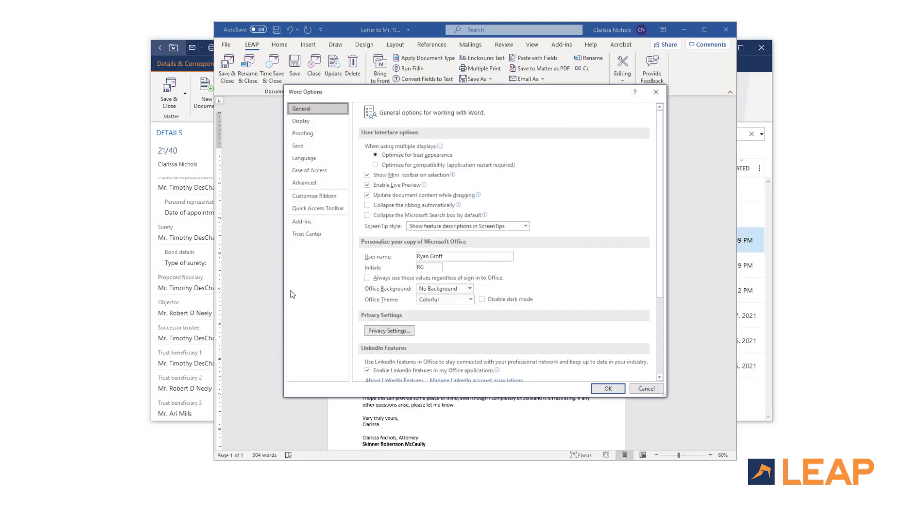
{"action": "left_click", "coordinate": [305, 183]}
{"action": "scroll", "coordinate": [371, 258], "scroll_direction": "down", "scroll_amount": 2}
{"action": "scroll", "coordinate": [371, 258], "scroll_direction": "down", "scroll_amount": 10}
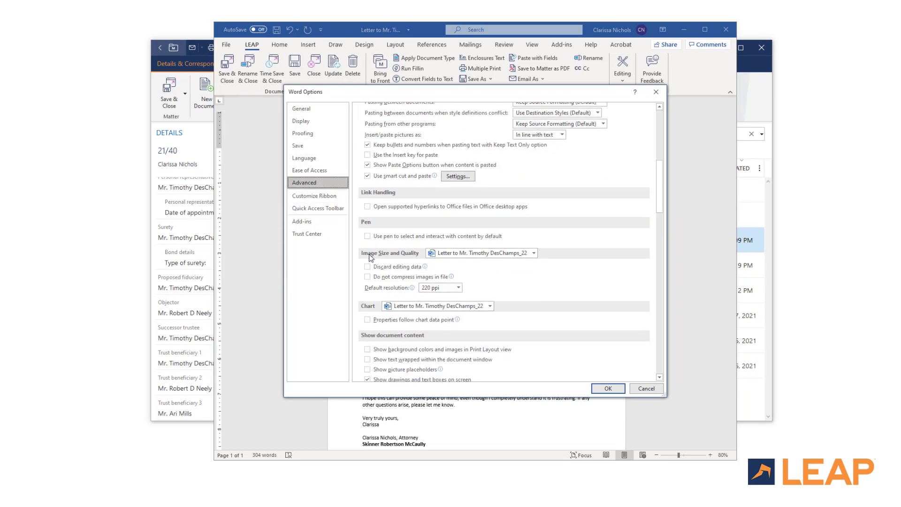
{"action": "left_click", "coordinate": [367, 237]}
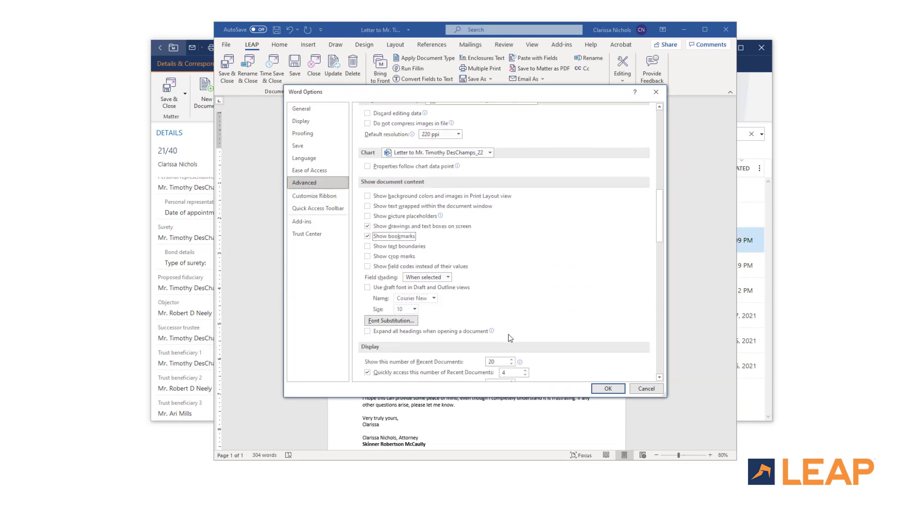
{"action": "left_click", "coordinate": [609, 390]}
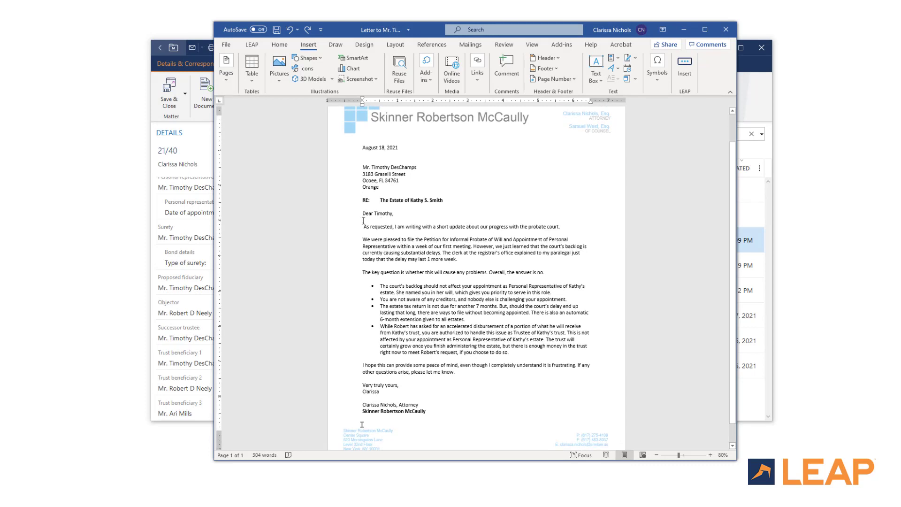
Step: Bookmark the letter's body text, from below the salutation to above the closing, as "Body"
{"action": "left_click_drag", "start_coordinate": [363, 220], "coordinate": [371, 378]}
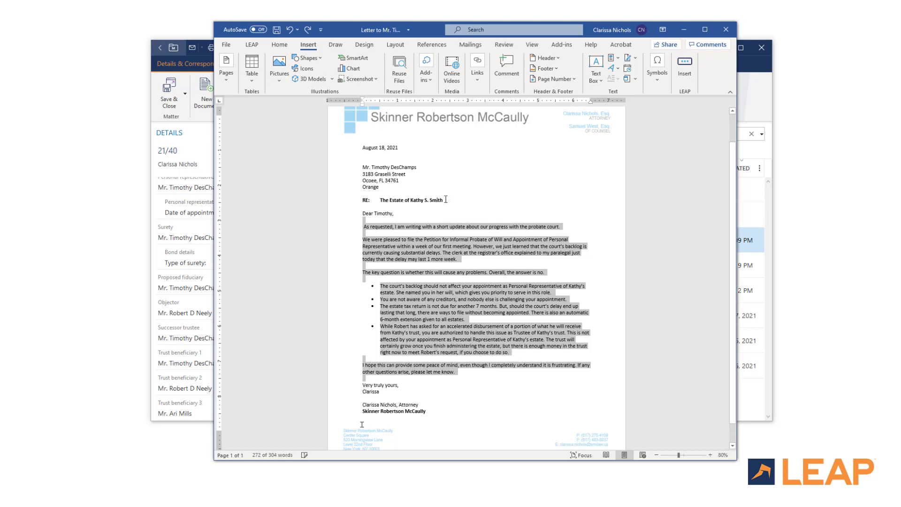
{"action": "left_click", "coordinate": [478, 84]}
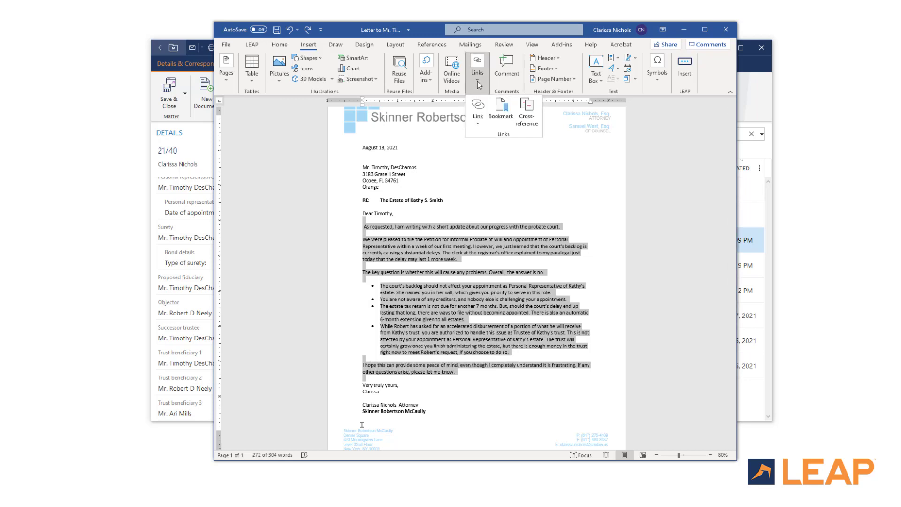
{"action": "left_click", "coordinate": [498, 113]}
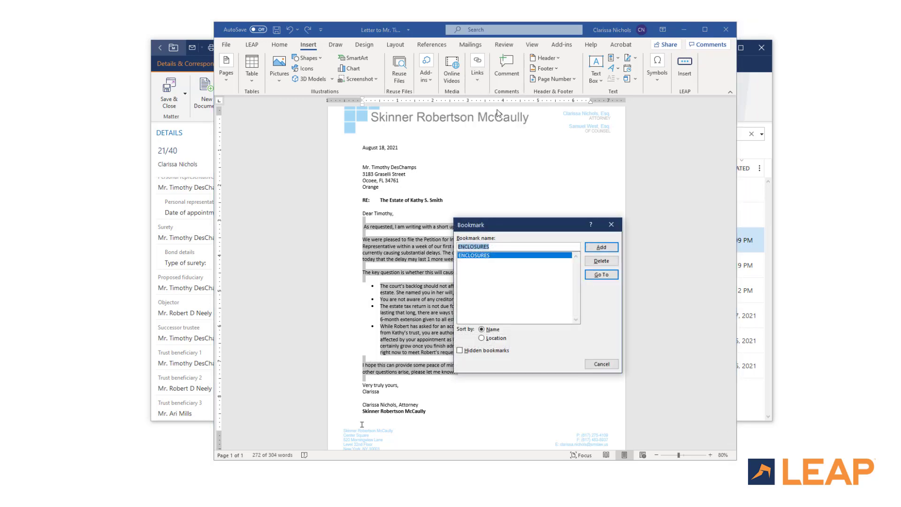
{"action": "type", "text": "Body"}
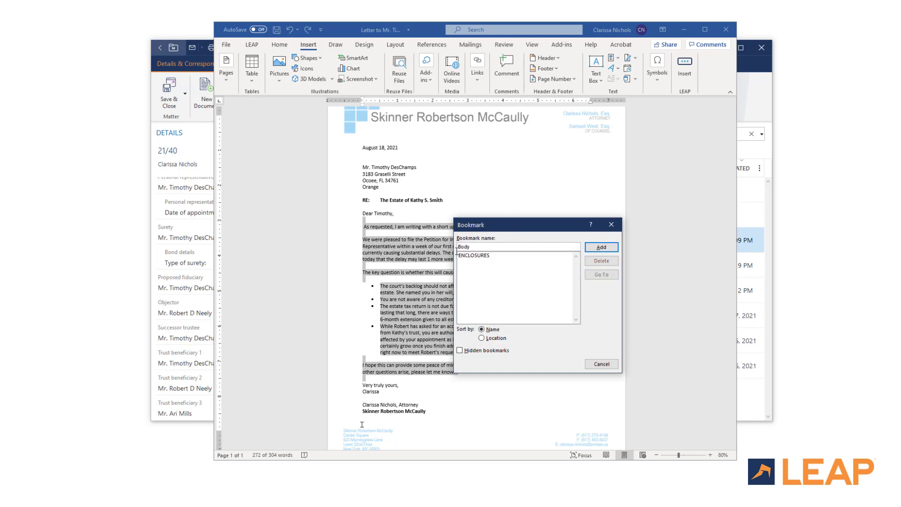
{"action": "left_click", "coordinate": [596, 247]}
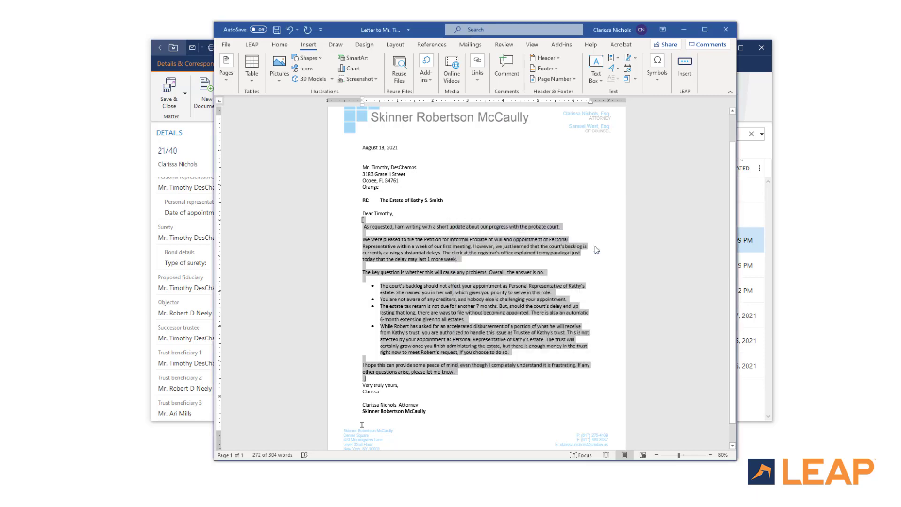
{"action": "left_click", "coordinate": [643, 255]}
Step: Check the text range covered by the Body bookmark by going to it from the bookmark list
{"action": "left_click", "coordinate": [477, 75]}
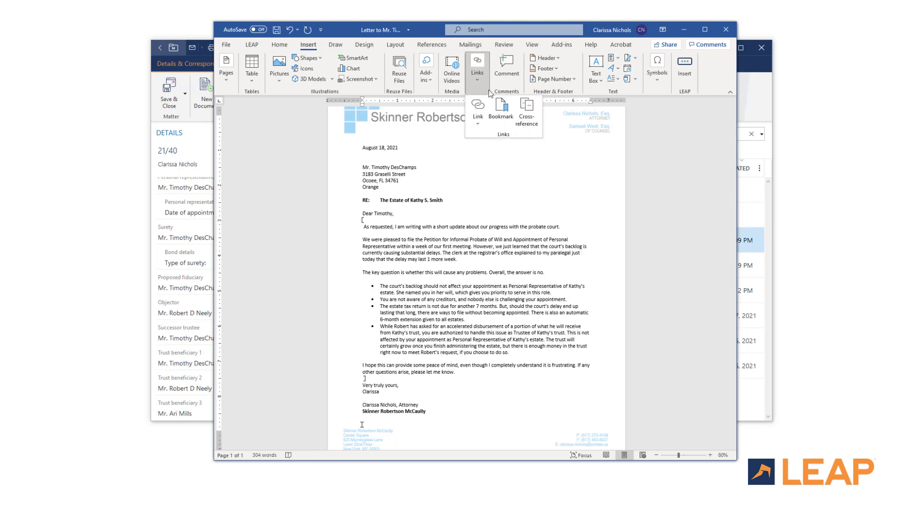
{"action": "left_click", "coordinate": [499, 122]}
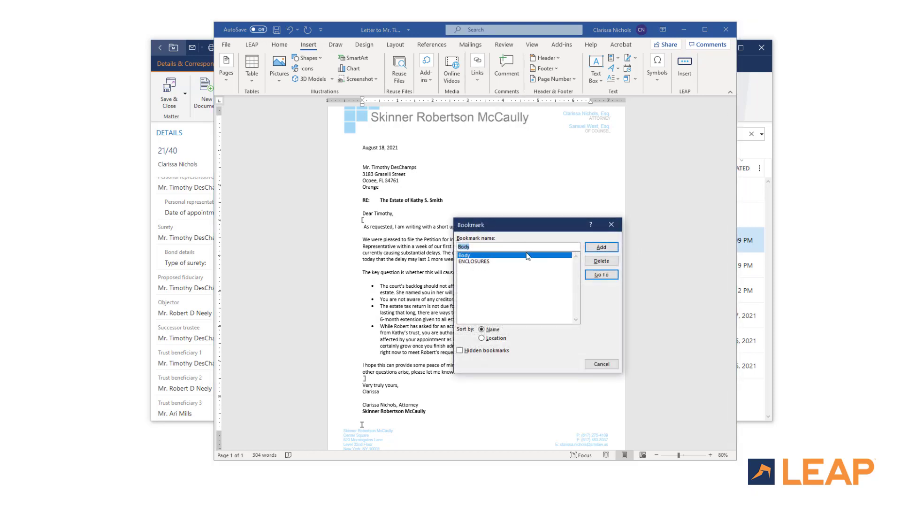
{"action": "left_click", "coordinate": [601, 275]}
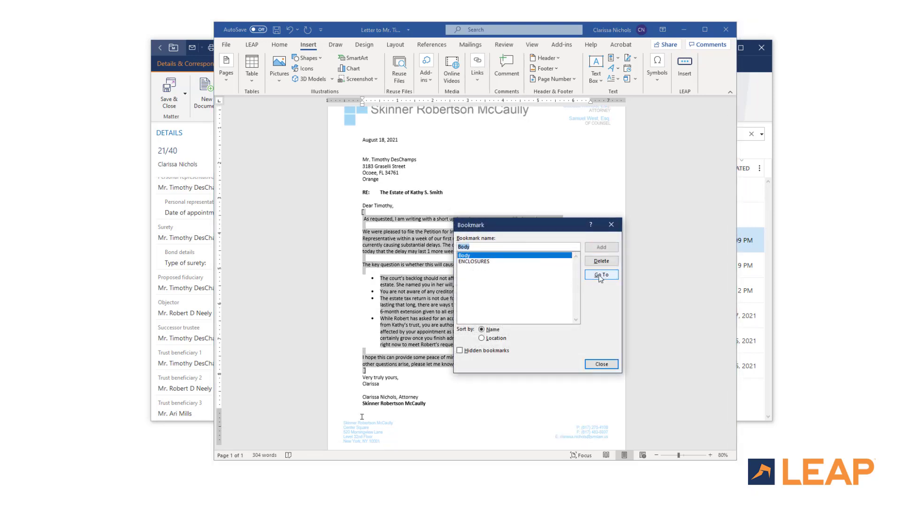
{"action": "left_click", "coordinate": [610, 225]}
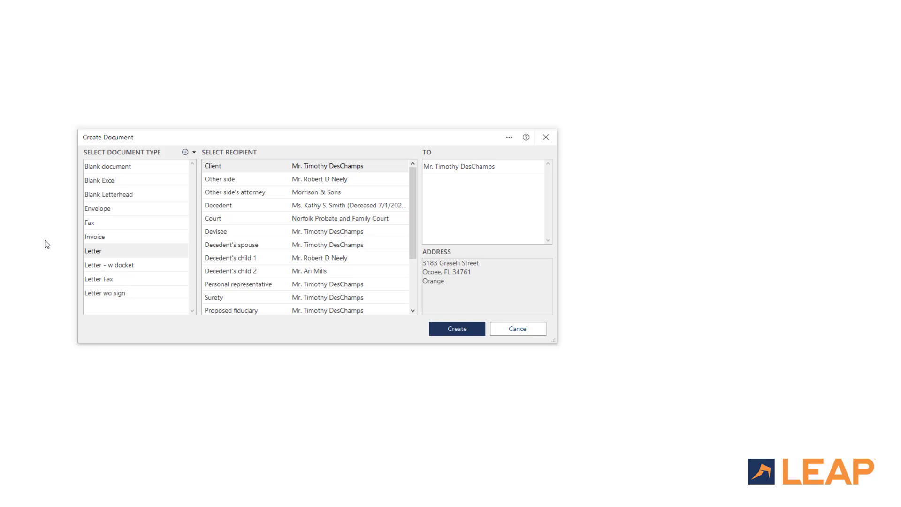
Step: Open the Letter document type for editing from the document creation list to inspect its bookmark brackets
{"action": "right_click", "coordinate": [113, 254]}
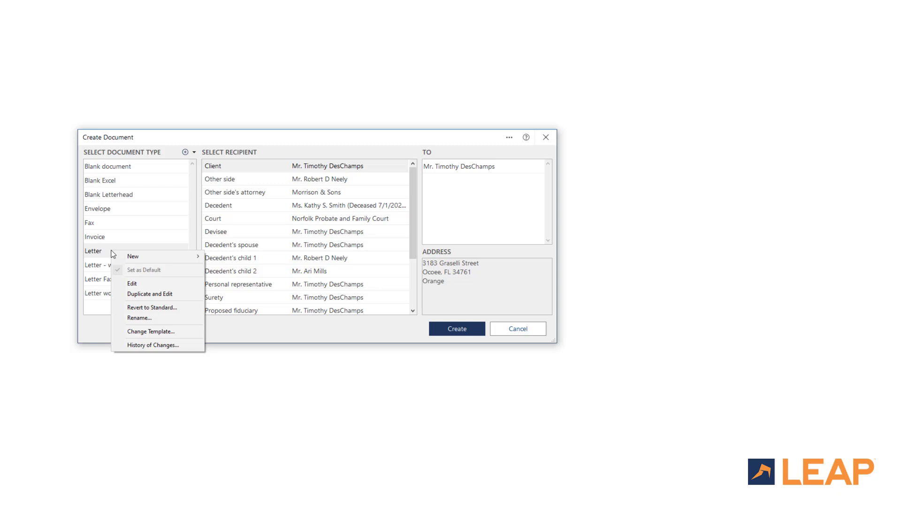
{"action": "left_click", "coordinate": [148, 284]}
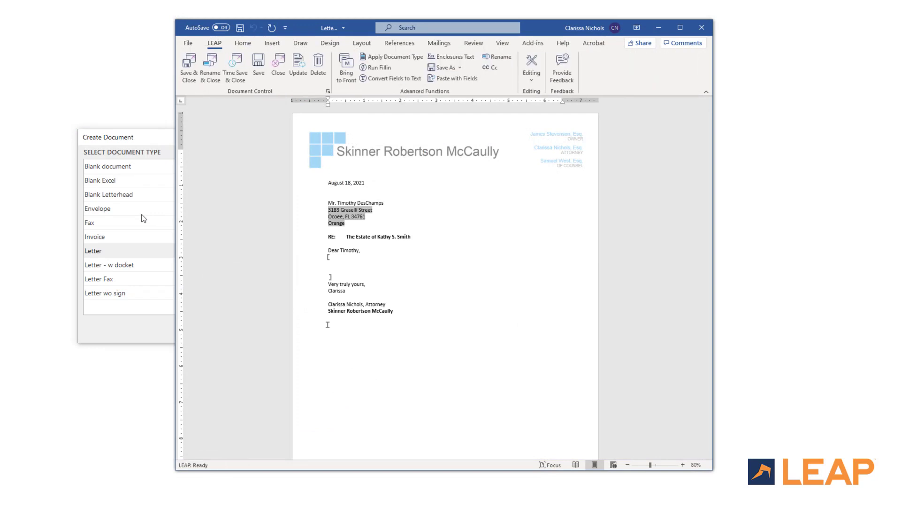
{"action": "left_click", "coordinate": [389, 199]}
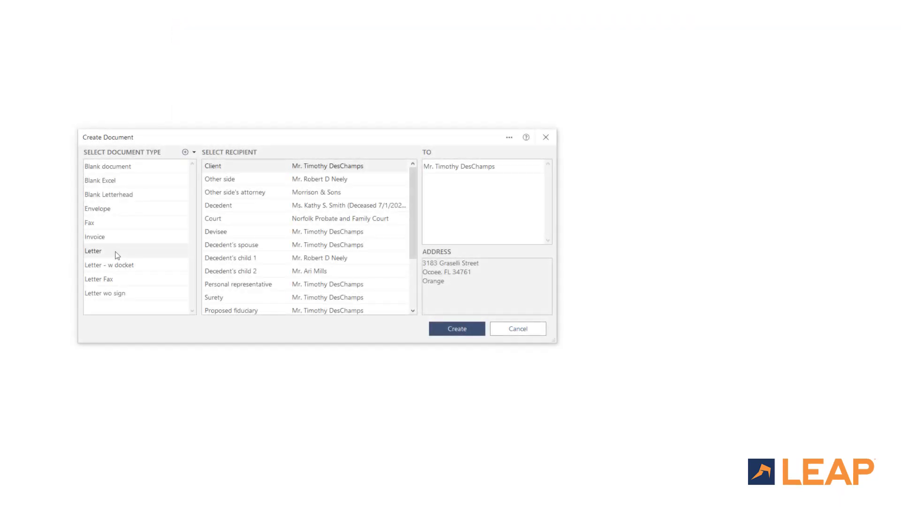
Step: Start a new document in the probate matter and duplicate the Letter document type for editing
{"action": "right_click", "coordinate": [128, 253]}
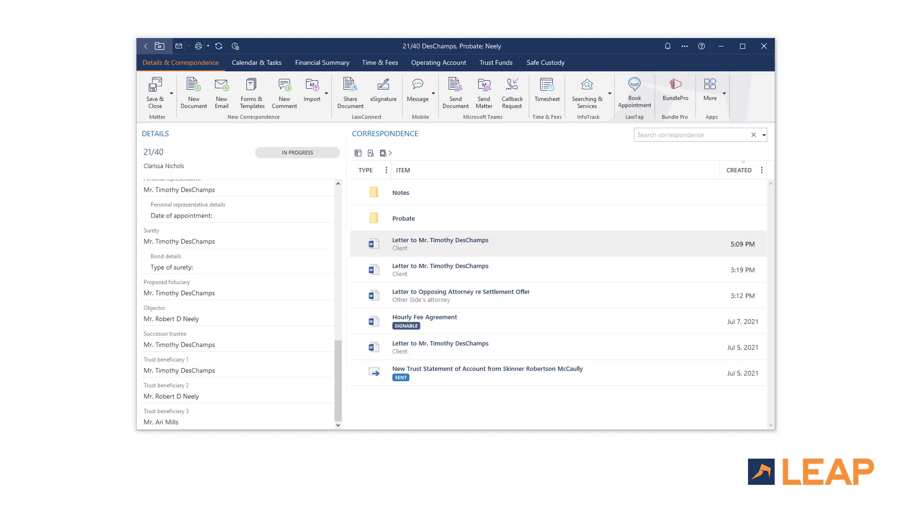
{"action": "left_click", "coordinate": [194, 100]}
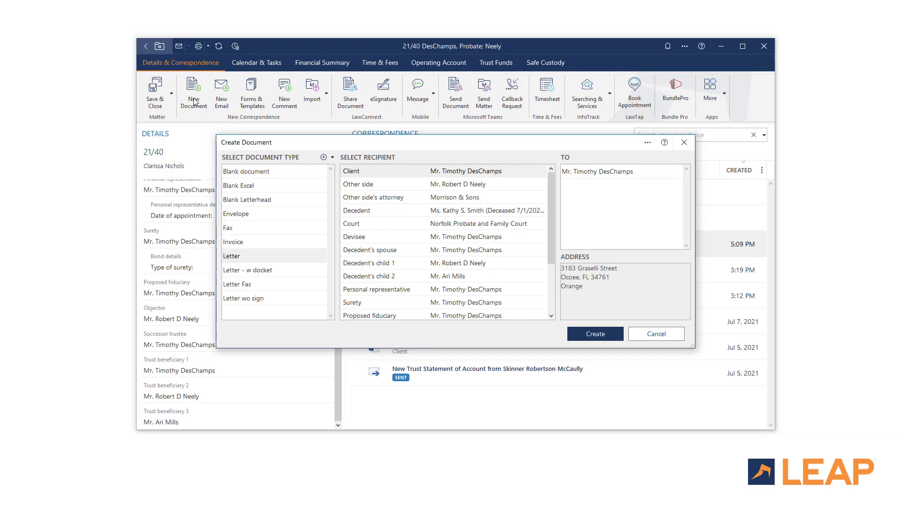
{"action": "left_click", "coordinate": [280, 257]}
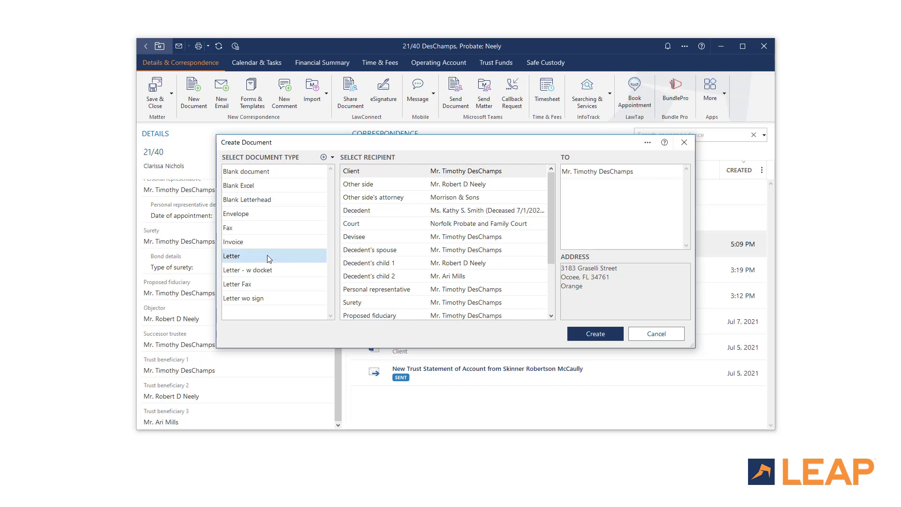
{"action": "right_click", "coordinate": [267, 255]}
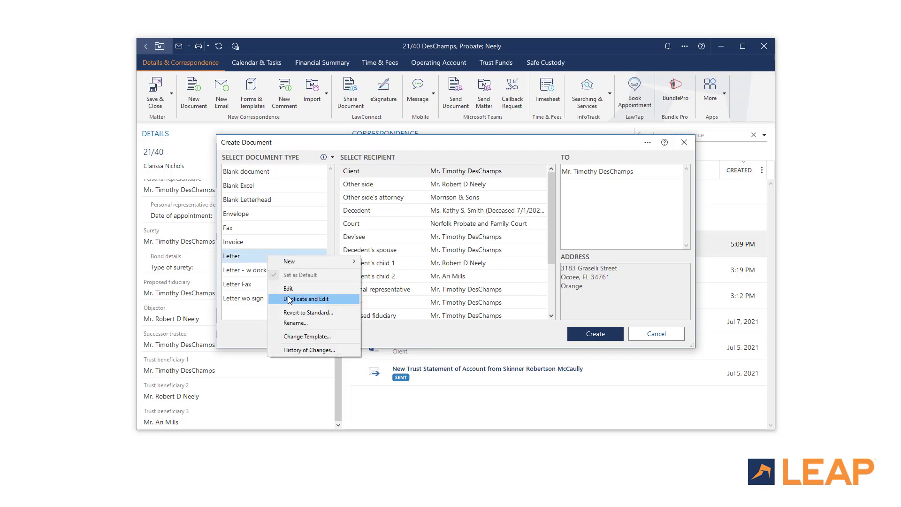
{"action": "left_click", "coordinate": [289, 298]}
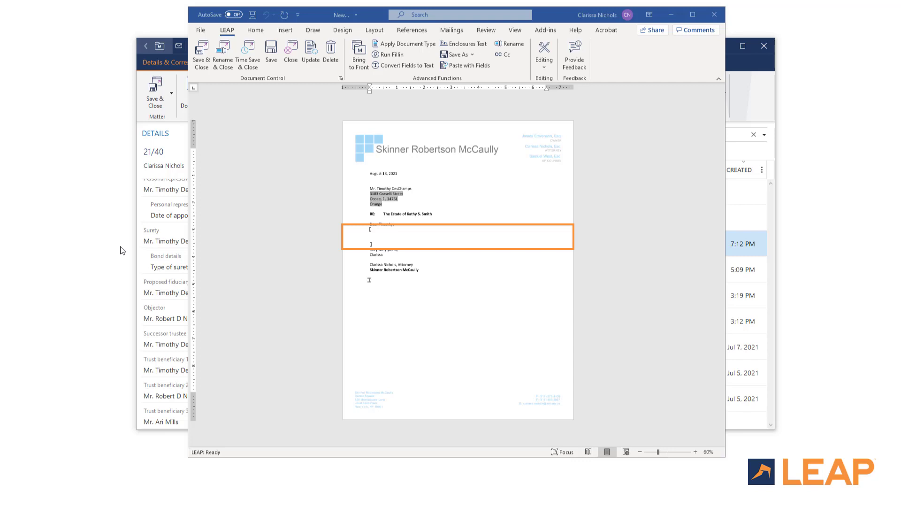
Step: Go to the Body bookmark in the duplicated letter template to check where its range lies
{"action": "left_click", "coordinate": [284, 30]}
{"action": "left_click", "coordinate": [459, 55]}
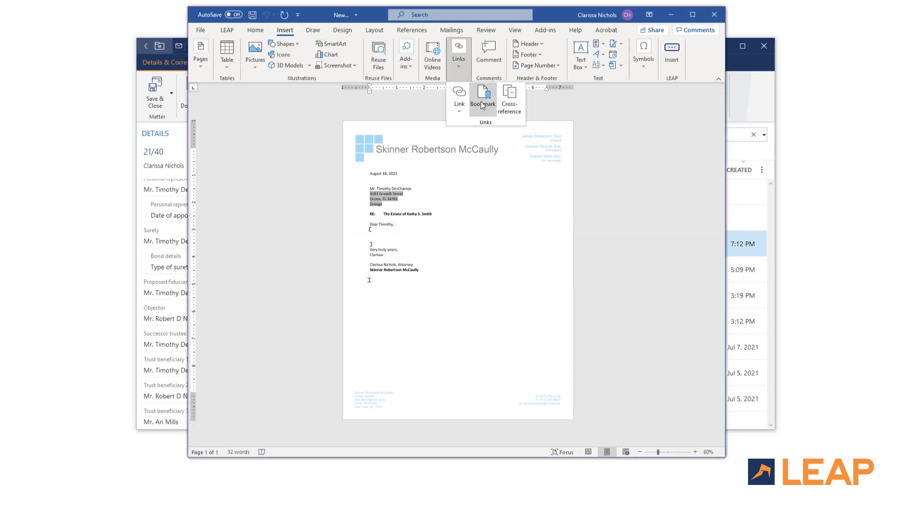
{"action": "left_click", "coordinate": [483, 104]}
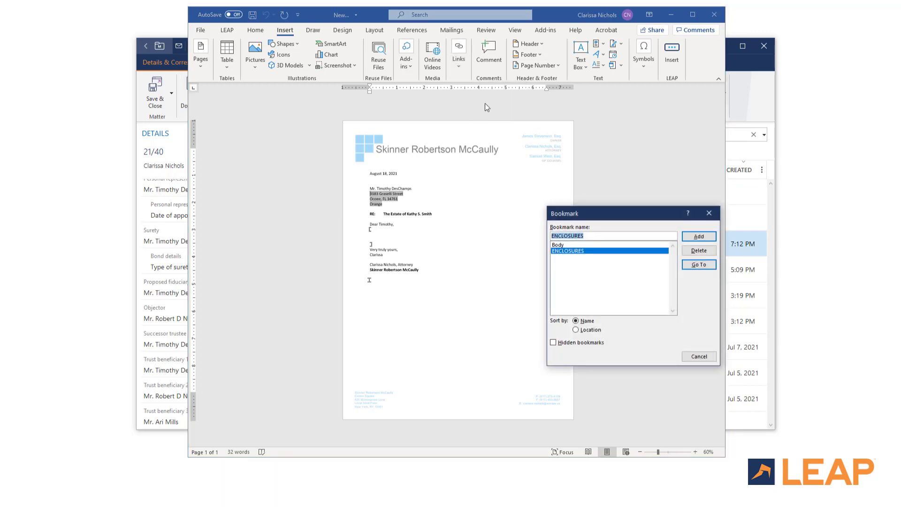
{"action": "left_click", "coordinate": [575, 245]}
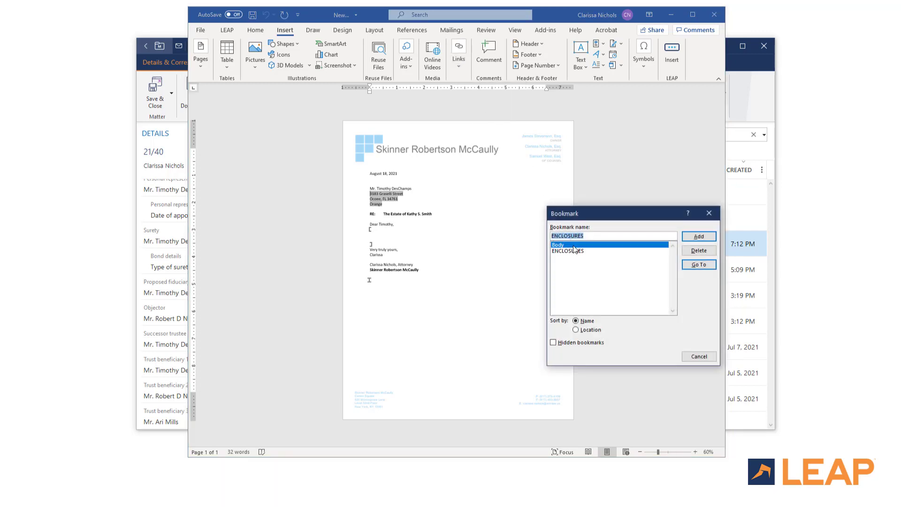
{"action": "left_click", "coordinate": [699, 266]}
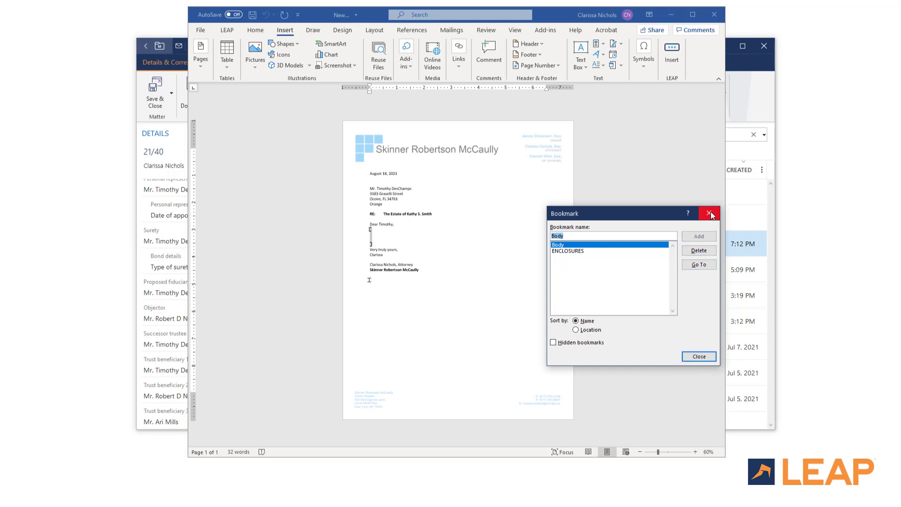
{"action": "left_click", "coordinate": [709, 213]}
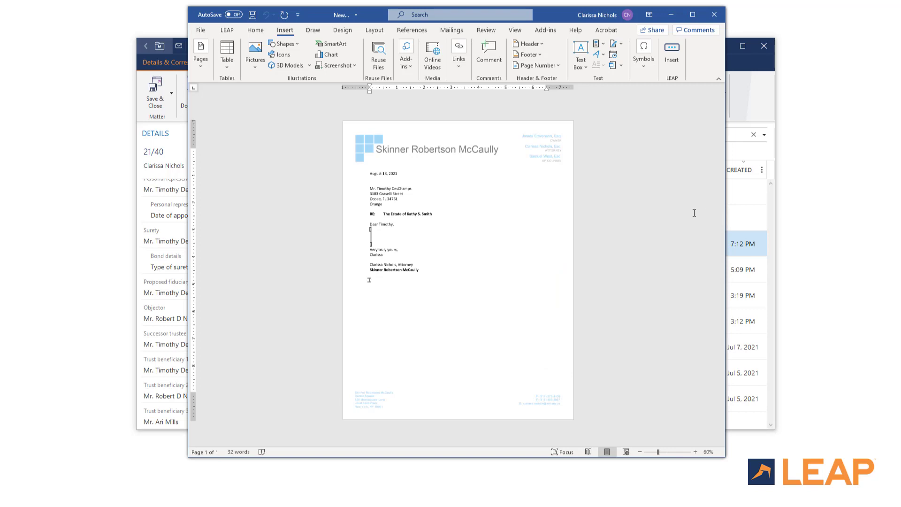
Step: Paste the copied "Welcome to SRM Law" text inside the Body bookmark and delete the surplus blank lines beneath it
{"action": "left_click", "coordinate": [375, 238]}
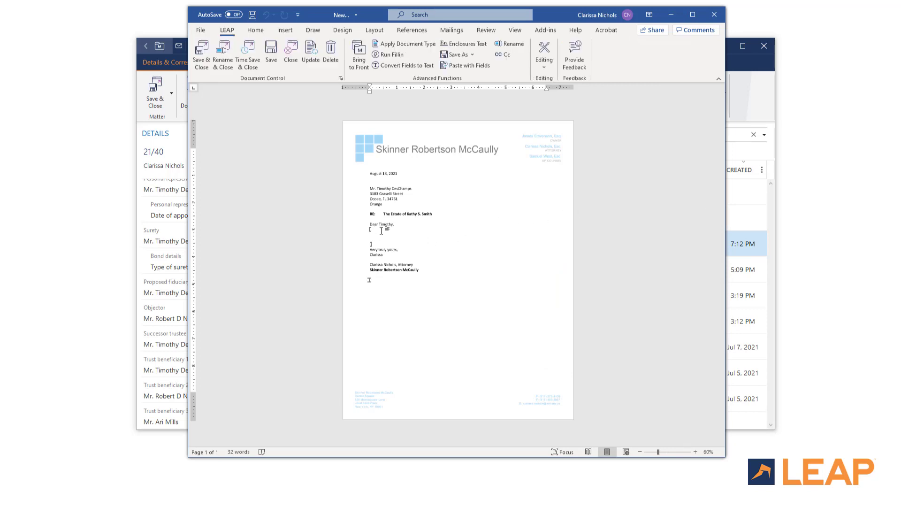
{"action": "key", "text": "ctrl+v"}
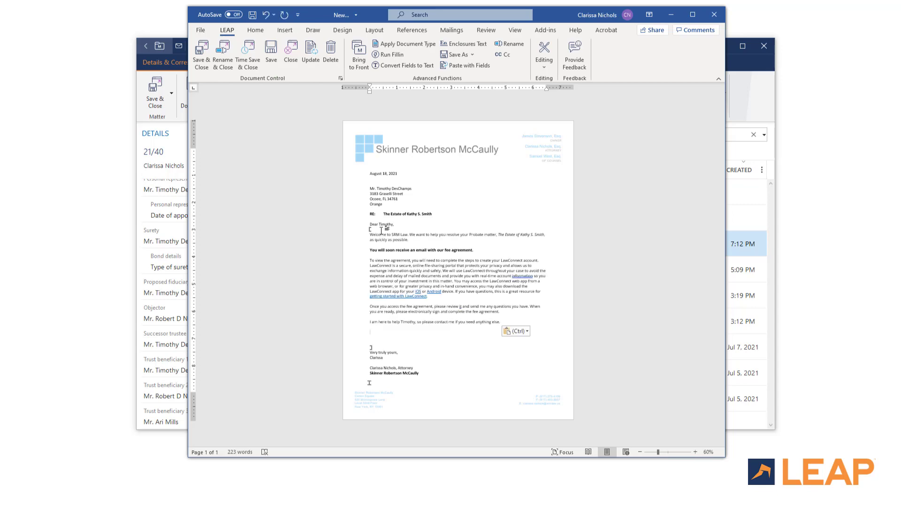
{"action": "key", "text": "Delete"}
{"action": "key", "text": "Delete"}
{"action": "key", "text": "Delete"}
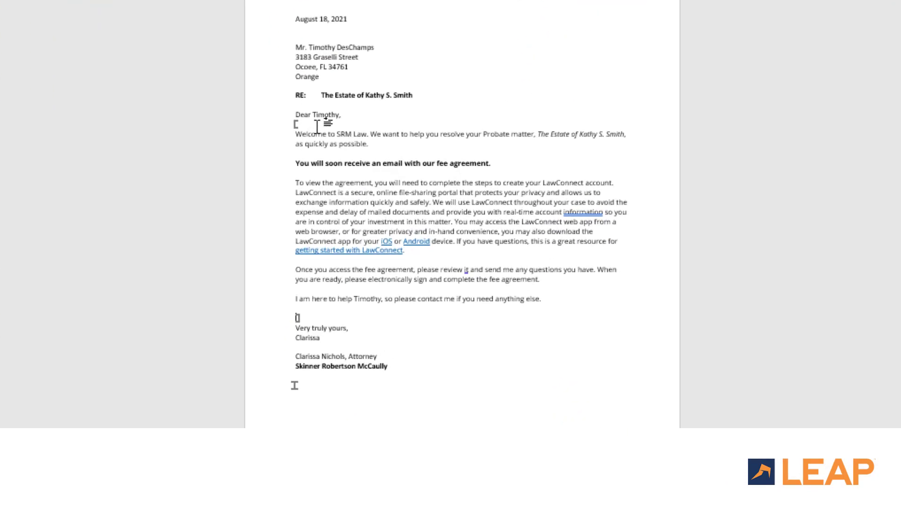
{"action": "key", "text": "BackSpace"}
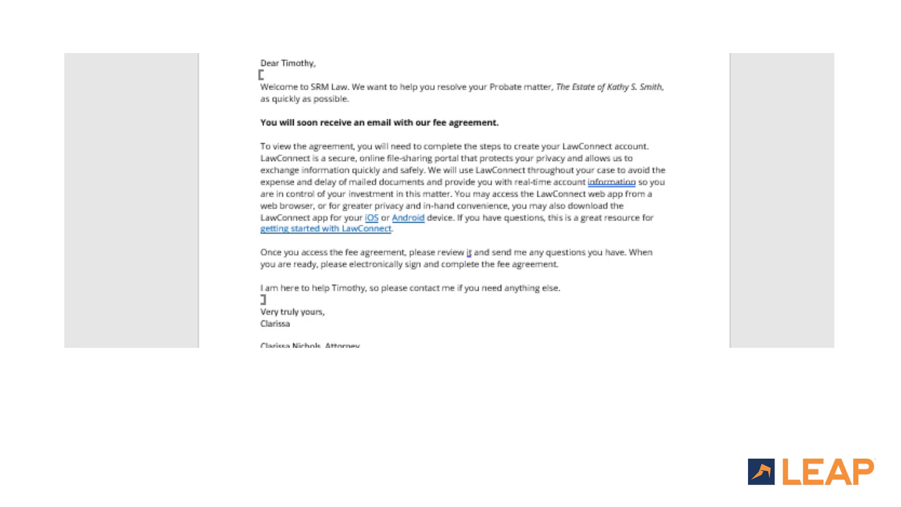
Step: Toggle the display of field codes in the new letter template
{"action": "key", "text": "alt+F9"}
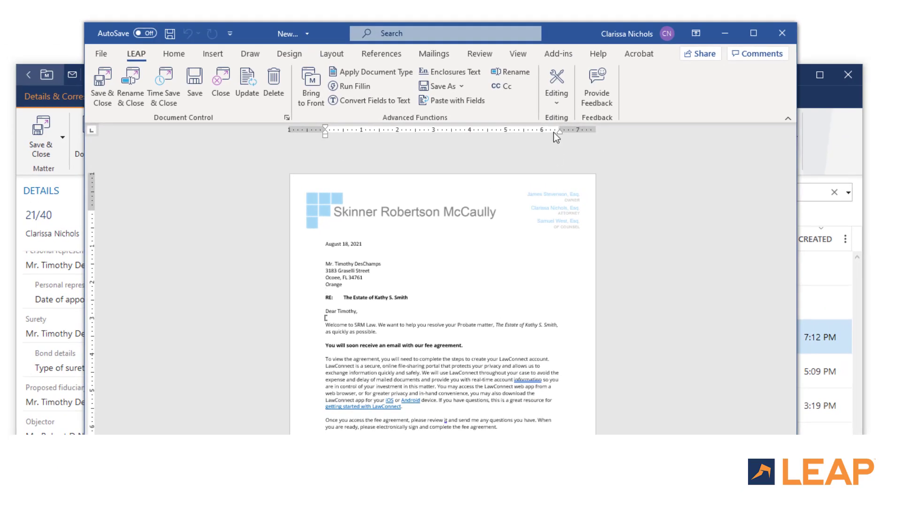
Step: Show the field codes in the letter template and open the field insertion pane
{"action": "left_click", "coordinate": [555, 100]}
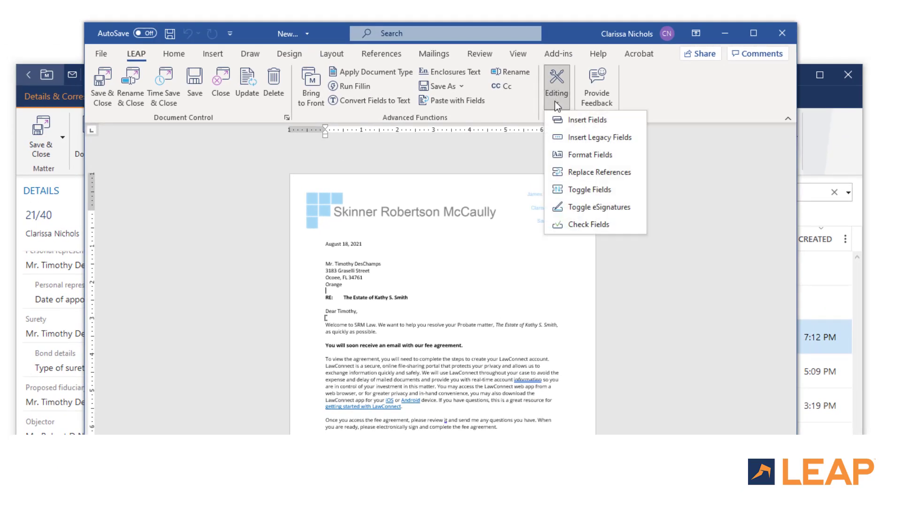
{"action": "left_click", "coordinate": [590, 189]}
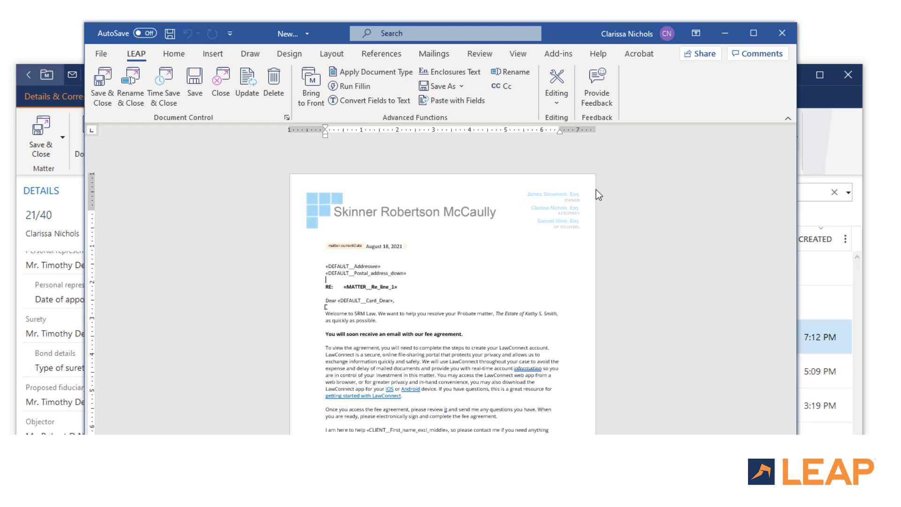
{"action": "left_click", "coordinate": [564, 102]}
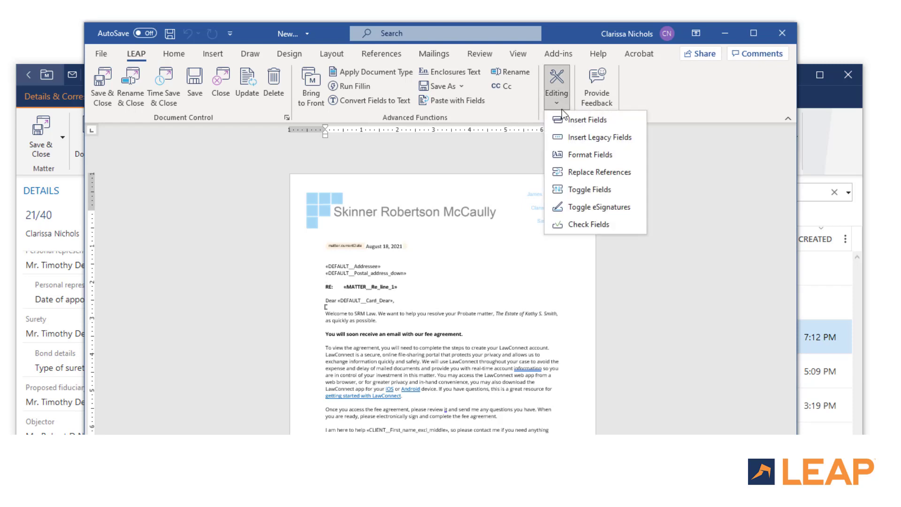
{"action": "left_click", "coordinate": [568, 120]}
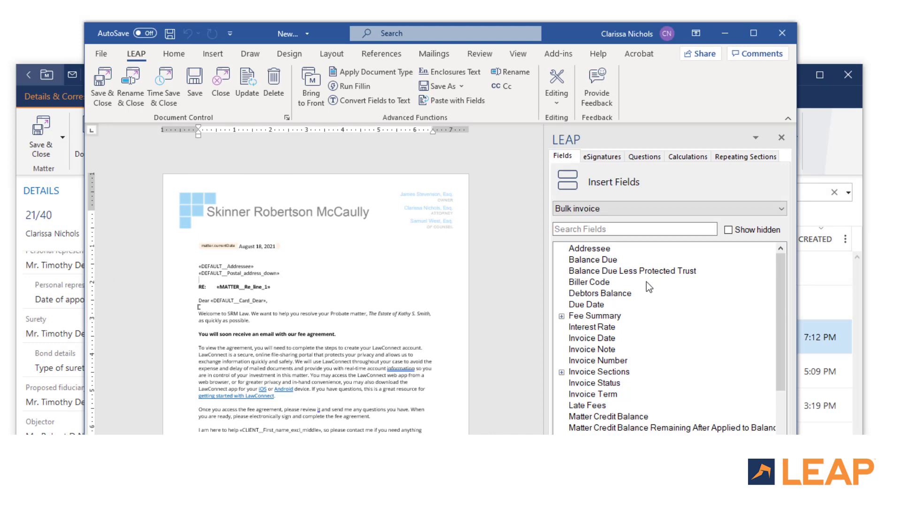
Step: Replace the fixed word "Probate" in the welcome sentence with the hidden Type field from the Matter table
{"action": "double_click", "coordinate": [337, 314]}
{"action": "key", "text": "Delete"}
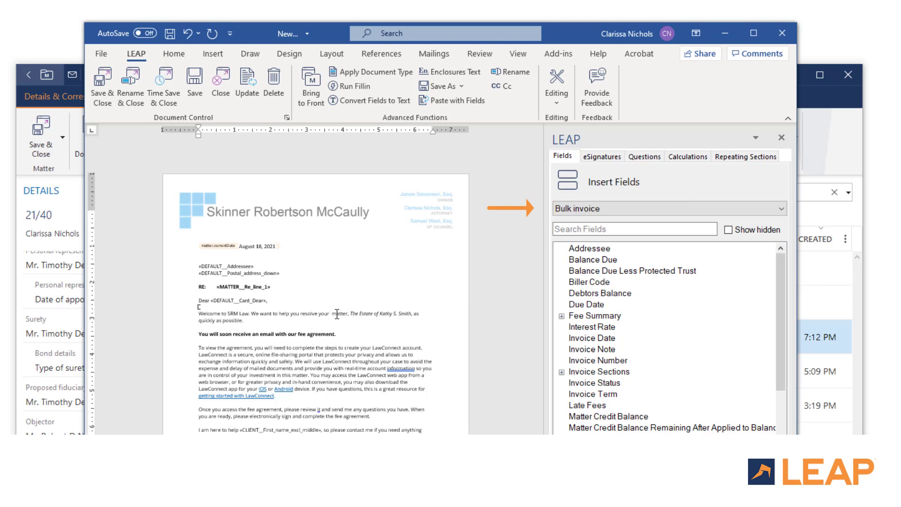
{"action": "left_click", "coordinate": [603, 207]}
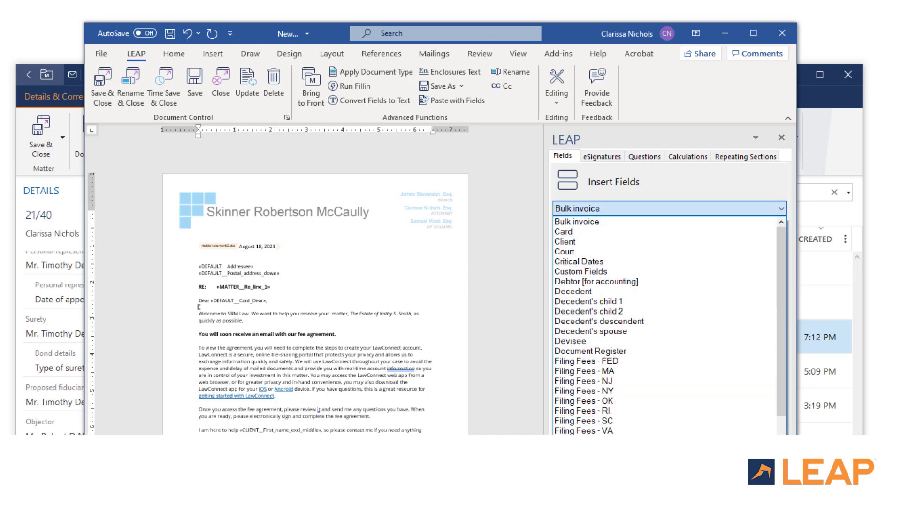
{"action": "left_click", "coordinate": [585, 465]}
{"action": "left_click", "coordinate": [608, 230]}
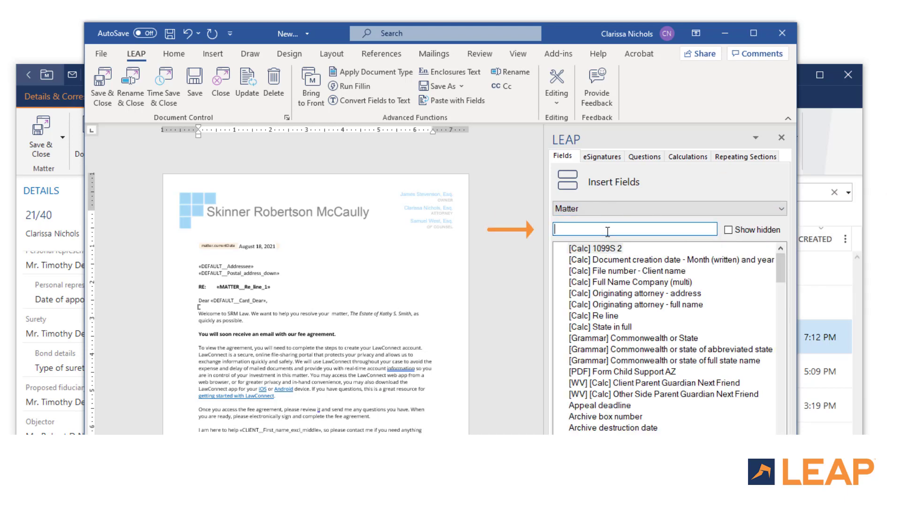
{"action": "type", "text": "type"}
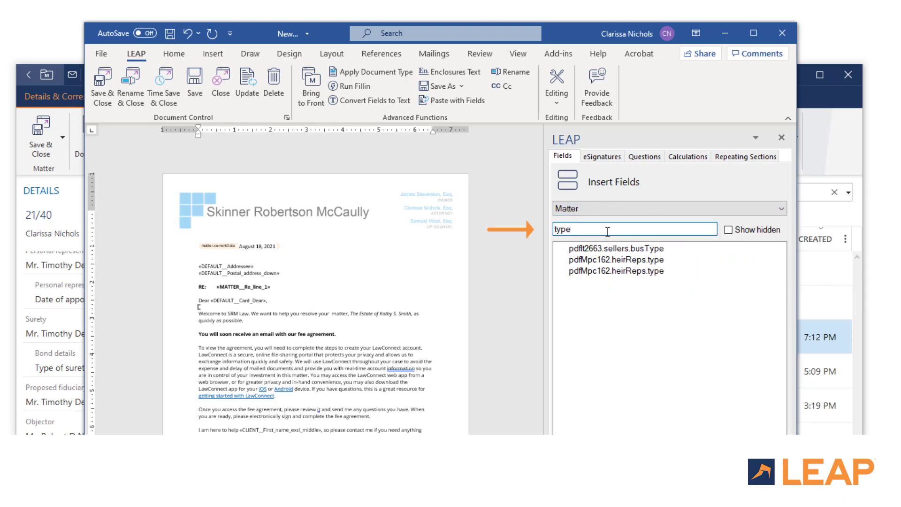
{"action": "left_click", "coordinate": [728, 230]}
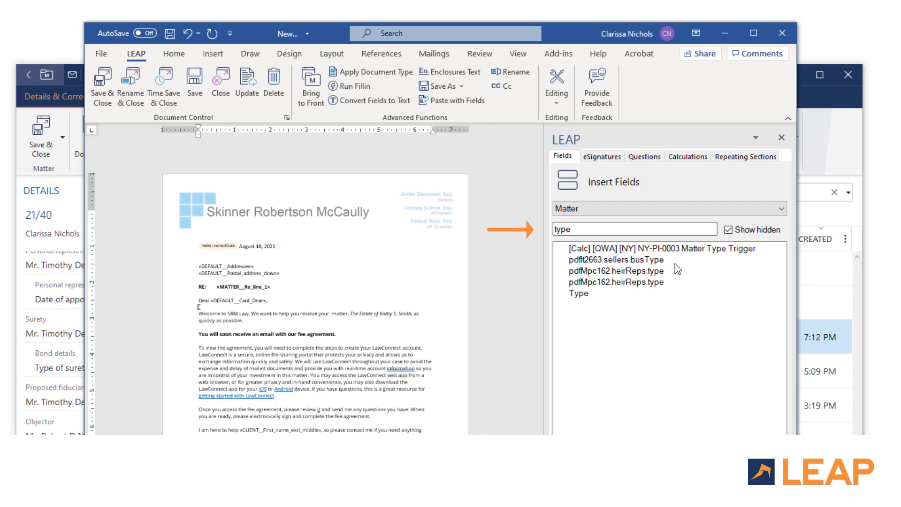
{"action": "left_click", "coordinate": [582, 294]}
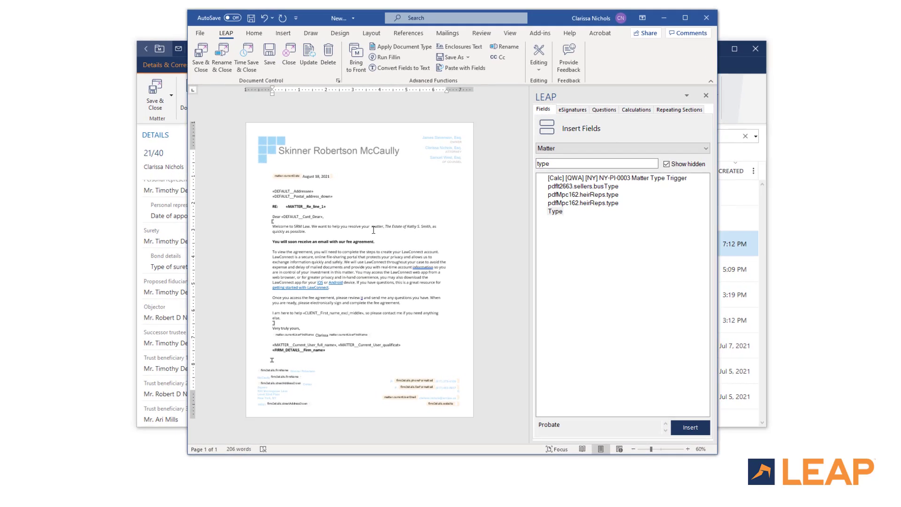
{"action": "left_click", "coordinate": [557, 212]}
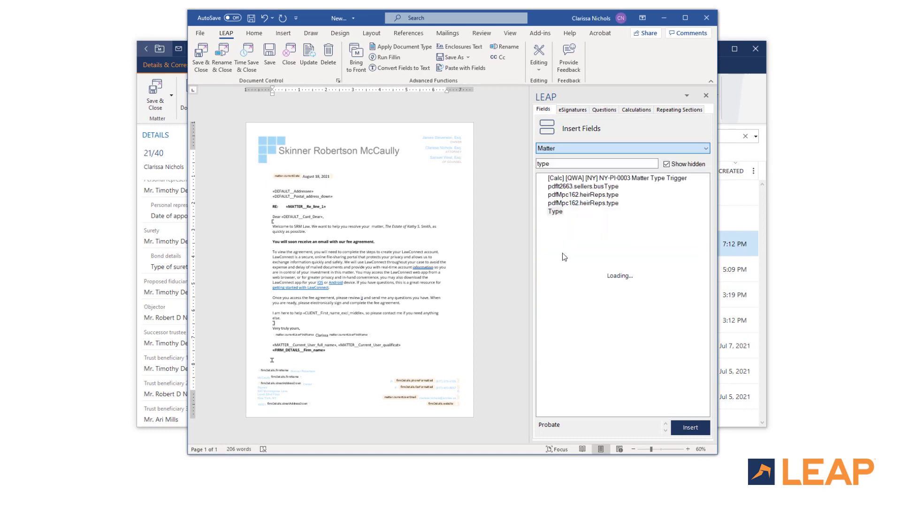
{"action": "left_click", "coordinate": [690, 427]}
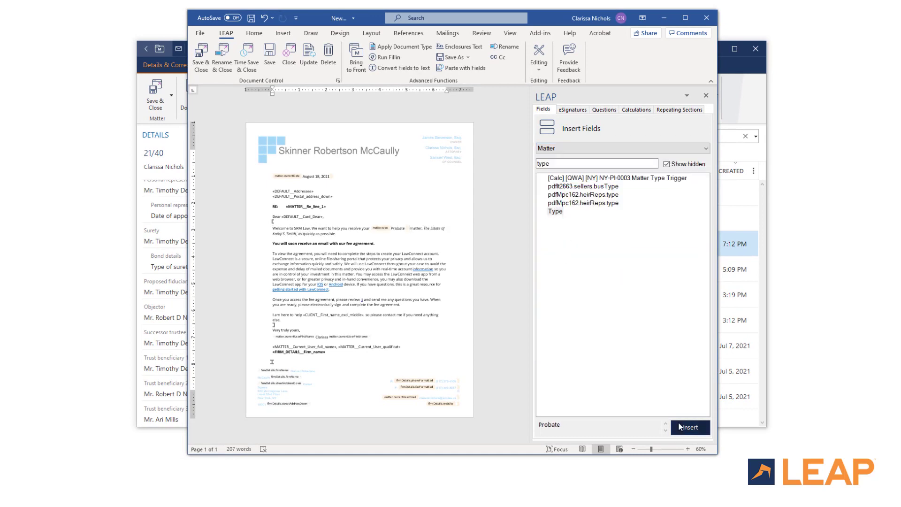
Step: Replace the fixed estate name in the welcome sentence with the "Matter title - client fallthrough" field
{"action": "left_click_drag", "start_coordinate": [423, 229], "coordinate": [290, 238]}
{"action": "key", "text": "Delete"}
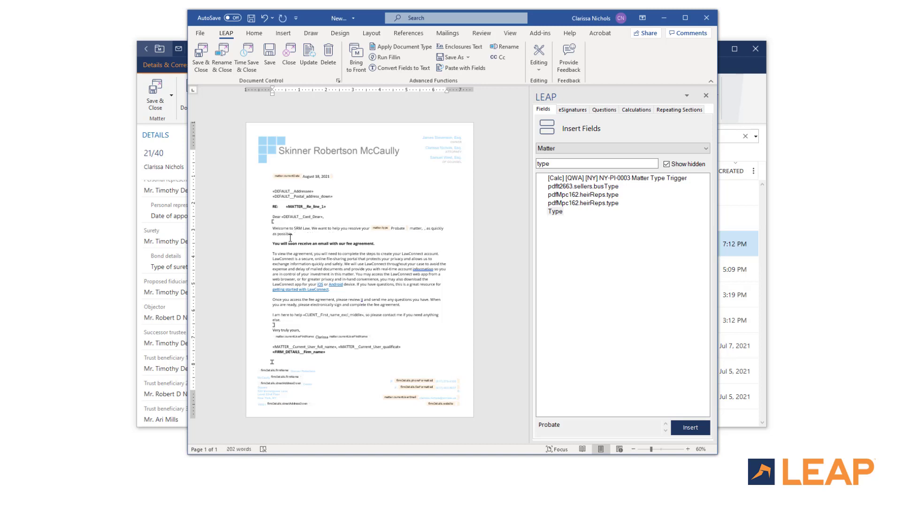
{"action": "double_click", "coordinate": [543, 163]}
{"action": "type", "text": "title"}
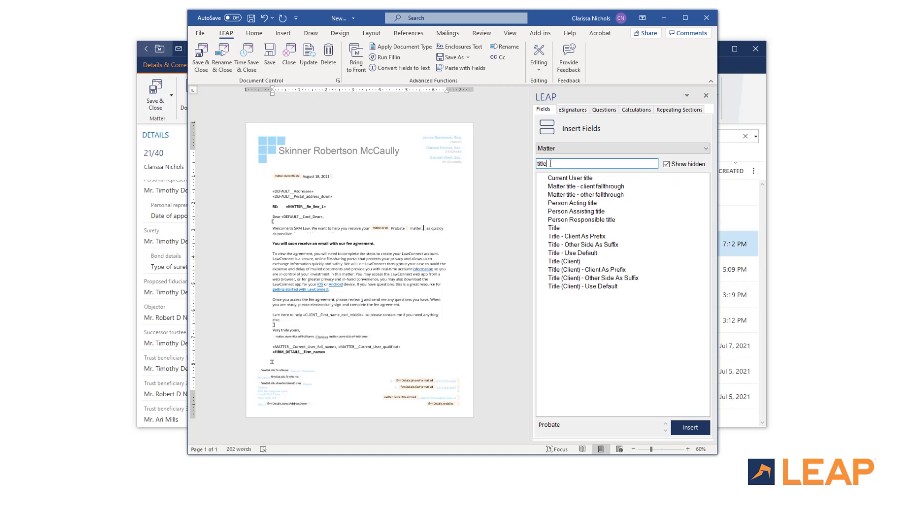
{"action": "left_click", "coordinate": [589, 187]}
{"action": "left_click", "coordinate": [688, 428]}
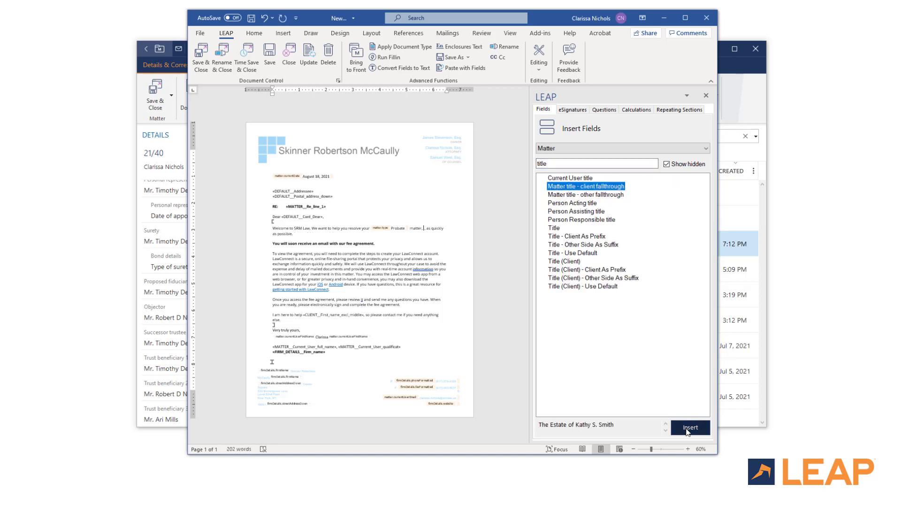
Step: Delete the surplus space between the matter title field and the comma before "as quickly as possible"
{"action": "left_click", "coordinate": [366, 214]}
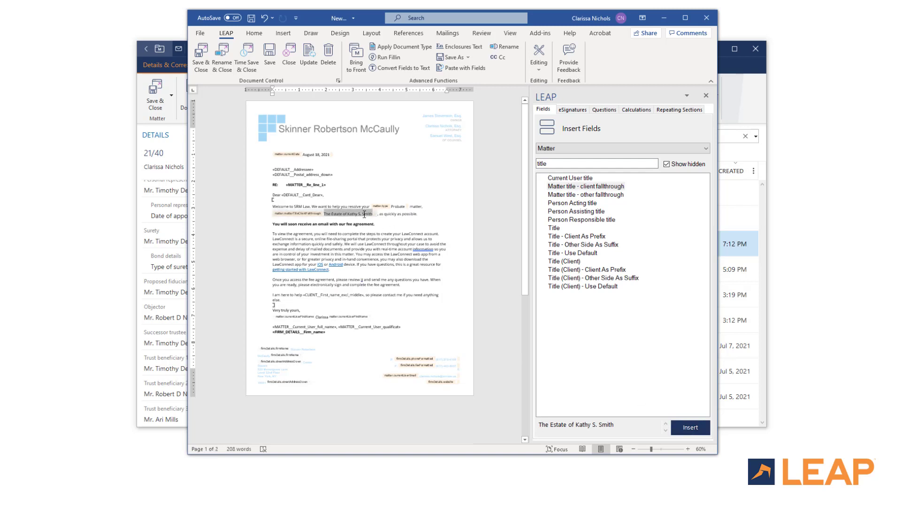
{"action": "left_click", "coordinate": [378, 214]}
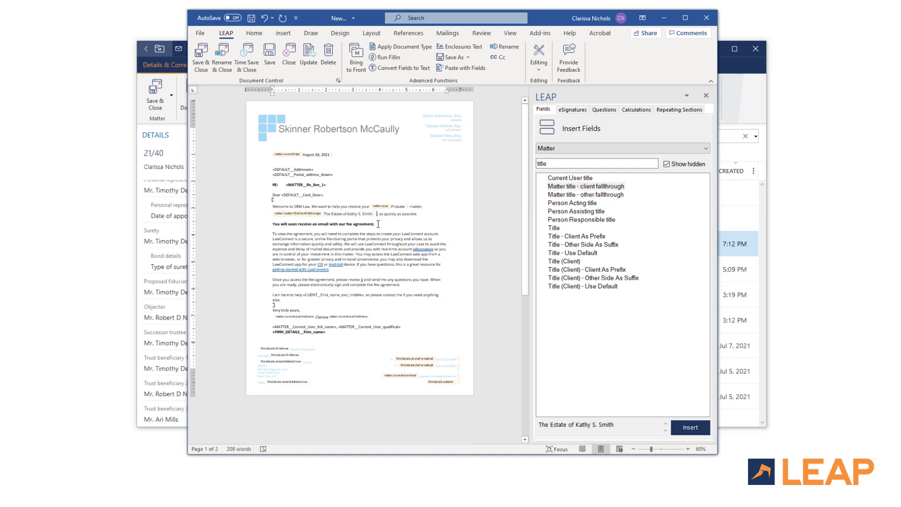
{"action": "key", "text": "BackSpace"}
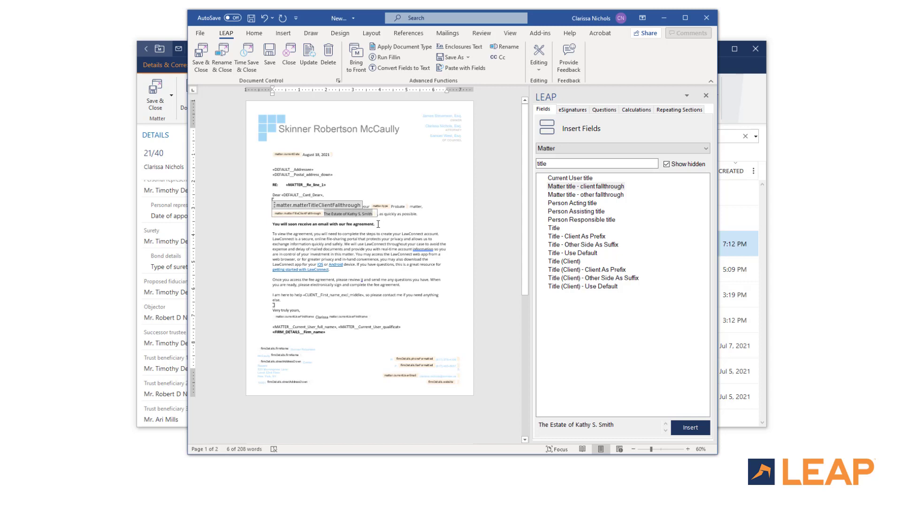
{"action": "left_click", "coordinate": [380, 215]}
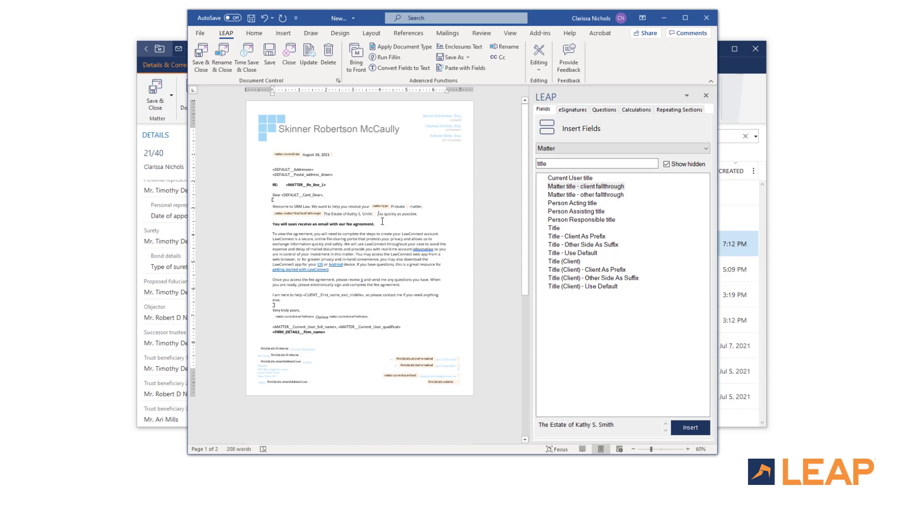
{"action": "key", "text": "Delete"}
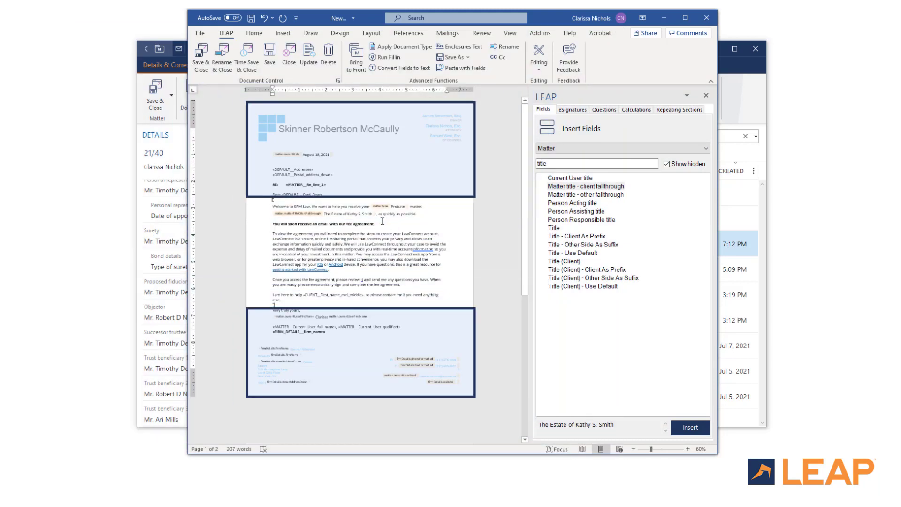
{"action": "left_click", "coordinate": [443, 216]}
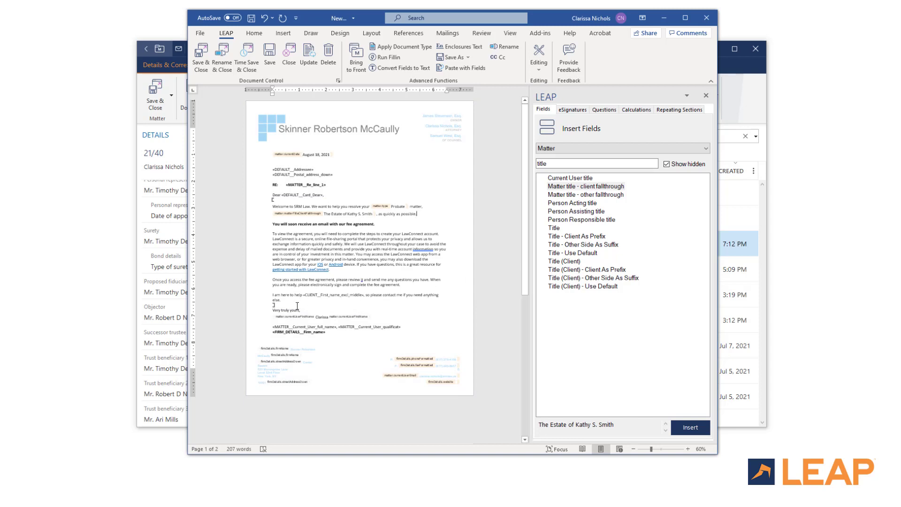
Step: Enter "/s/" beneath "Very truly yours," and delete the existing current user first name field on that line
{"action": "left_click", "coordinate": [270, 316]}
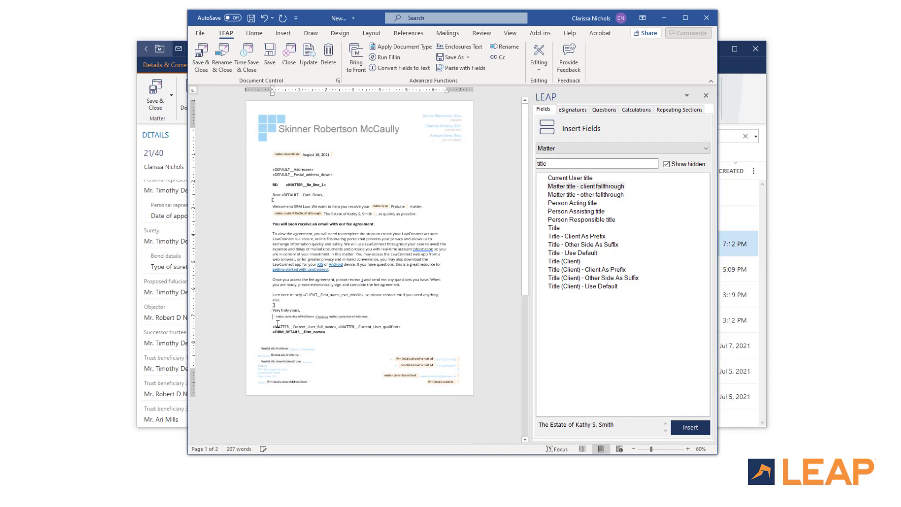
{"action": "type", "text": "/s/"}
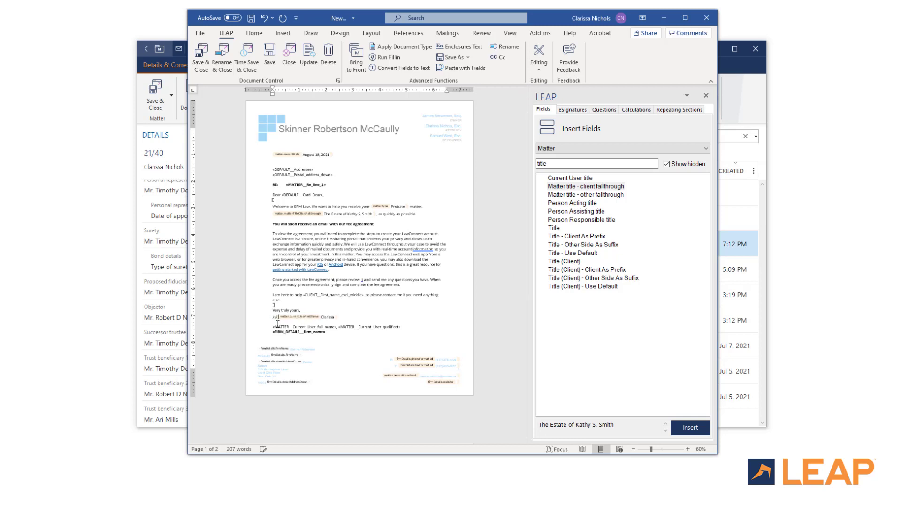
{"action": "left_click_drag", "start_coordinate": [278, 317], "coordinate": [328, 317]}
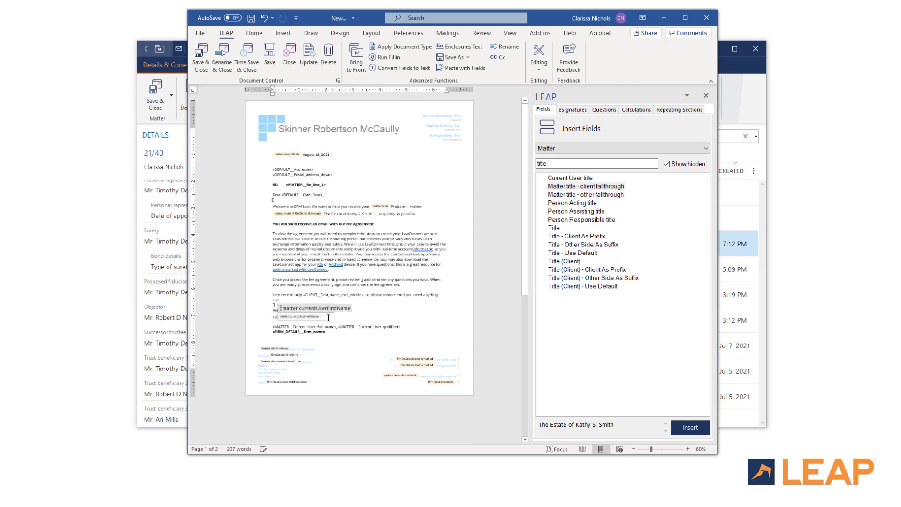
{"action": "key", "text": "Delete"}
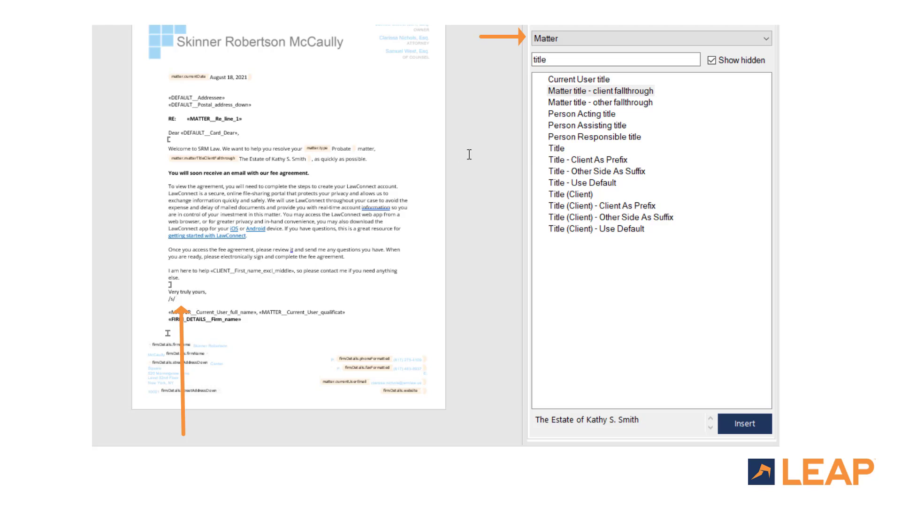
Step: Find the "current user" fields in the Matter table and insert "Current User first name" after "/s/"
{"action": "left_click", "coordinate": [571, 59]}
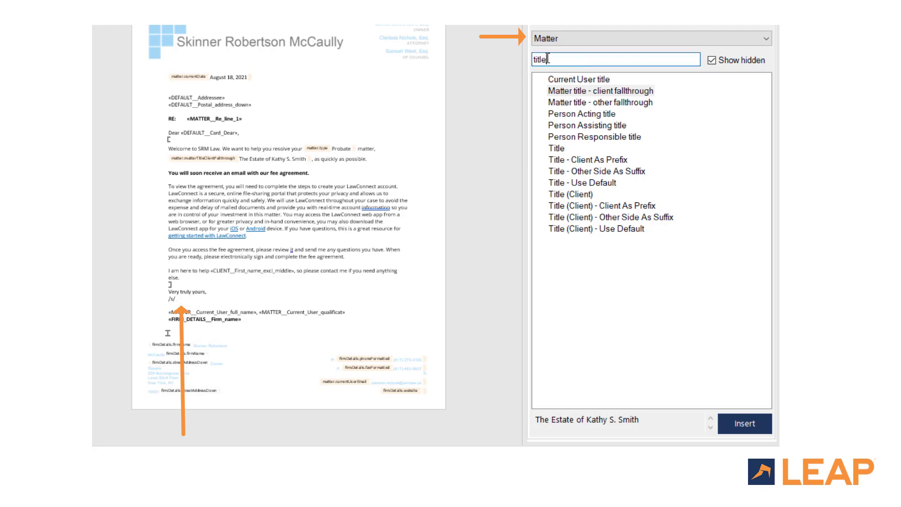
{"action": "left_click_drag", "start_coordinate": [548, 59], "coordinate": [531, 55]}
{"action": "type", "text": "current user"}
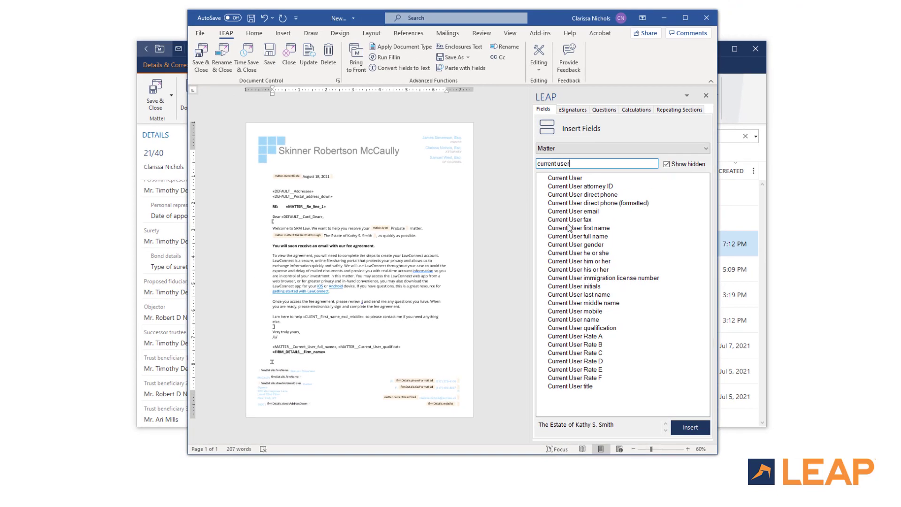
{"action": "left_click", "coordinate": [579, 148]}
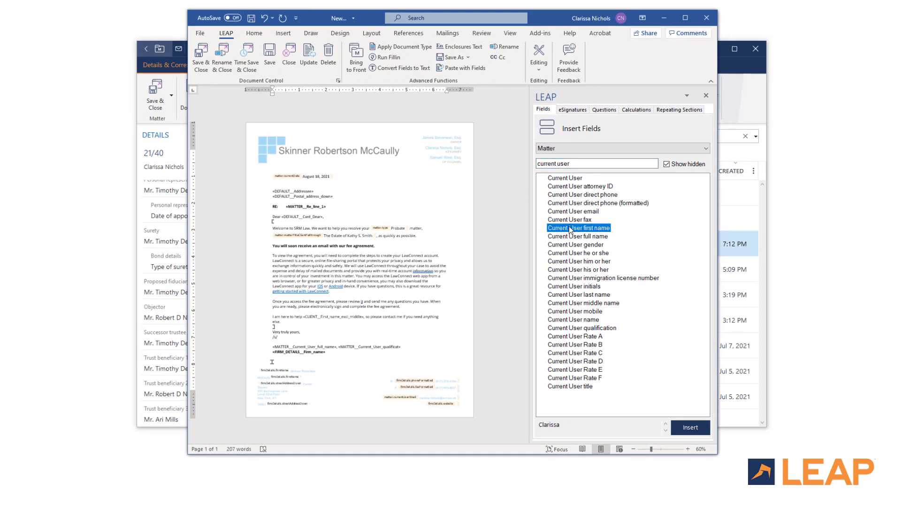
{"action": "left_click", "coordinate": [689, 427]}
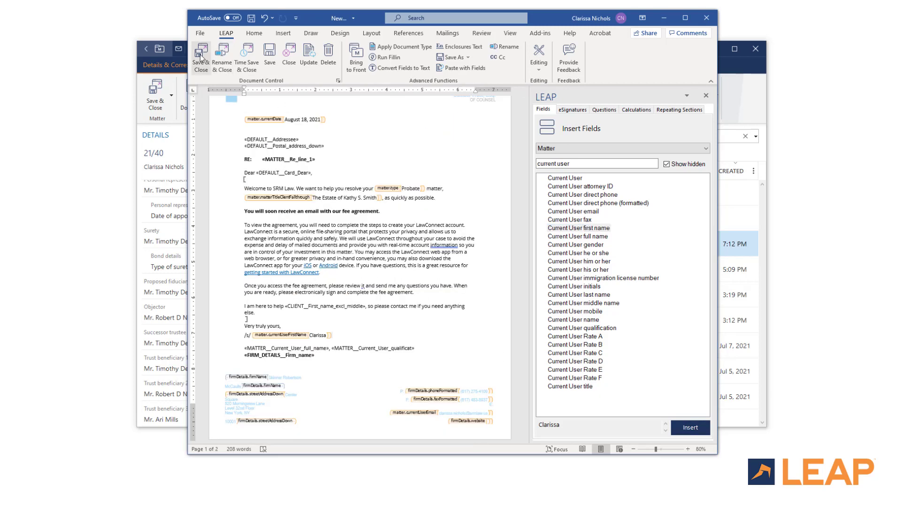
Step: Save and close the template under the name "Letter - welcome via email"
{"action": "left_click", "coordinate": [199, 56]}
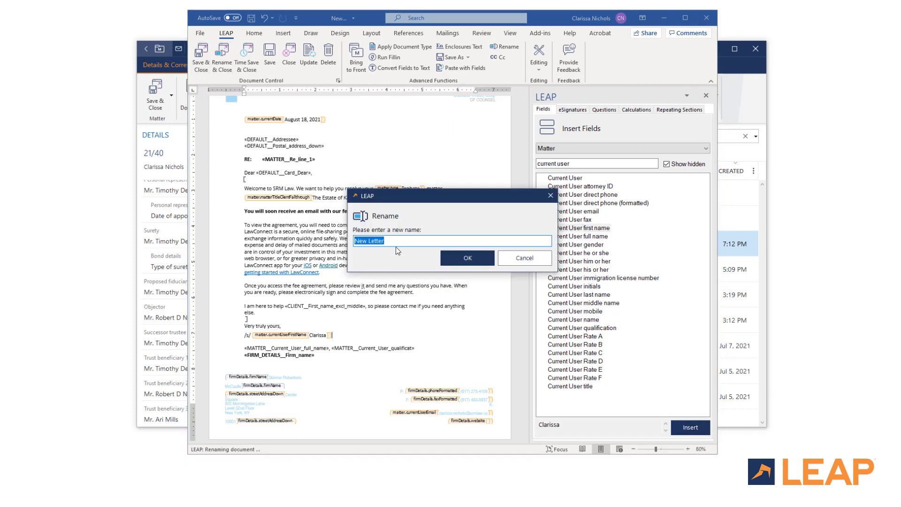
{"action": "type", "text": "Letter - welcome via email"}
{"action": "left_click", "coordinate": [468, 258]}
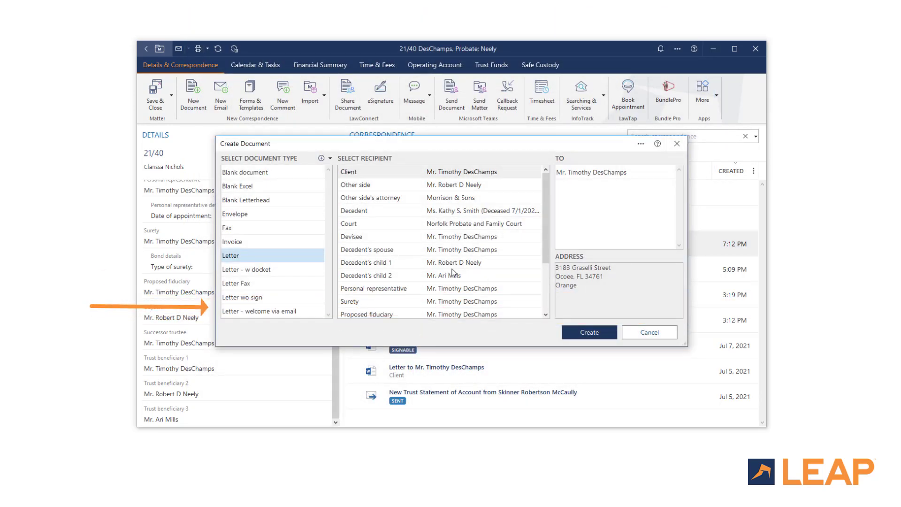
Step: Create a new document addressed to the client from the "Letter - welcome via email" document type
{"action": "left_click", "coordinate": [303, 311]}
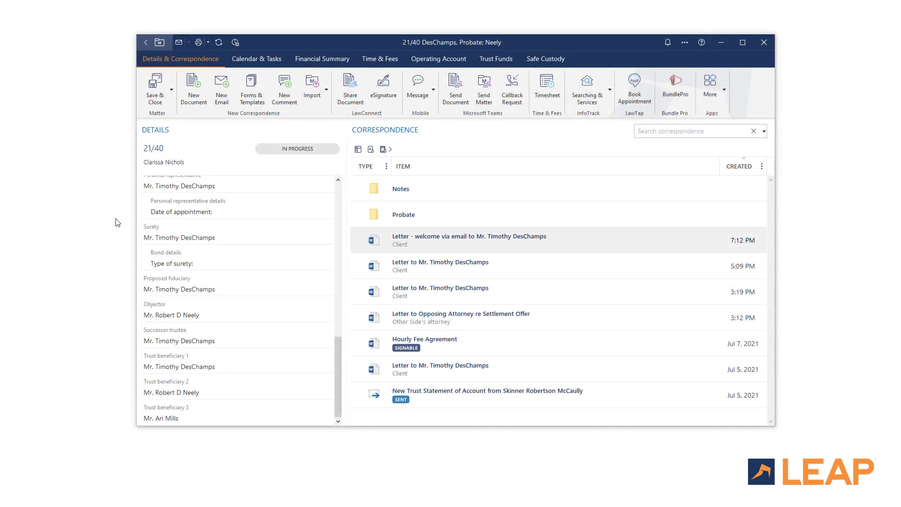
{"action": "left_click", "coordinate": [191, 96]}
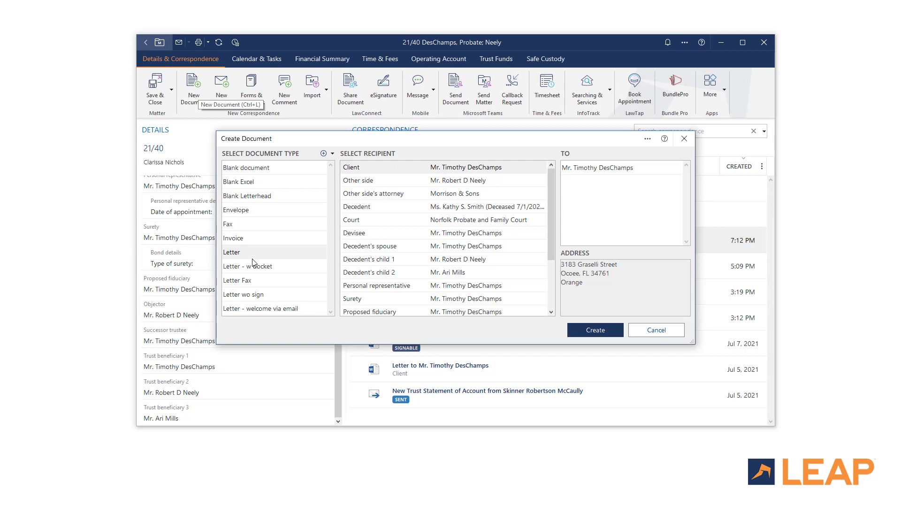
{"action": "left_click", "coordinate": [287, 309]}
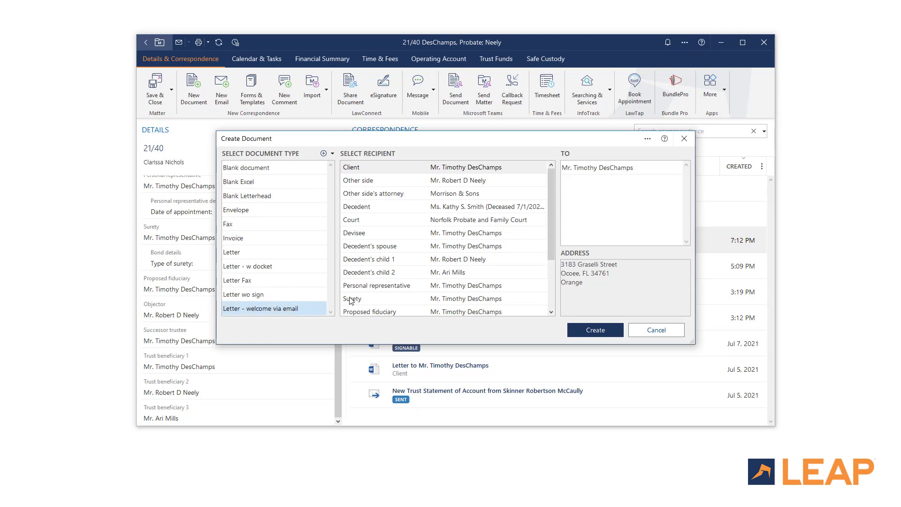
{"action": "left_click", "coordinate": [602, 330]}
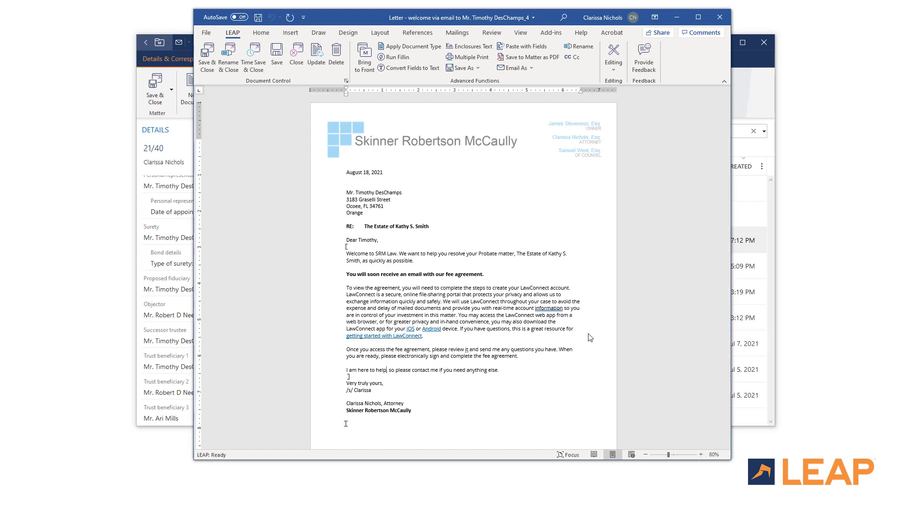
Step: Convert the client's welcome letter to the "Fax" document type
{"action": "left_click", "coordinate": [407, 46]}
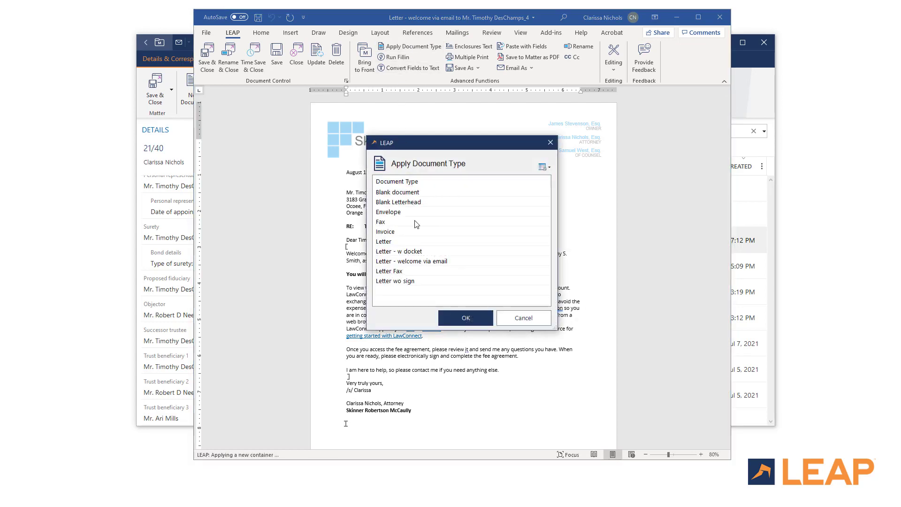
{"action": "left_click", "coordinate": [416, 222]}
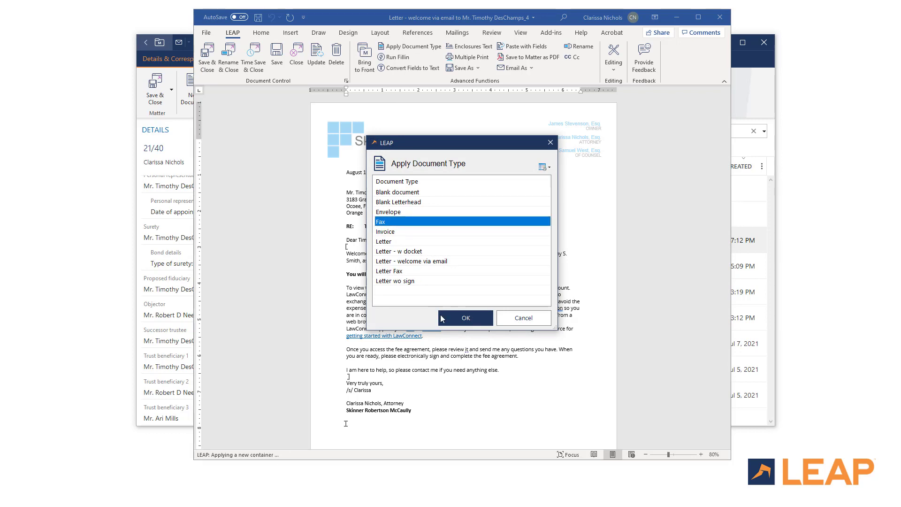
{"action": "left_click", "coordinate": [458, 324]}
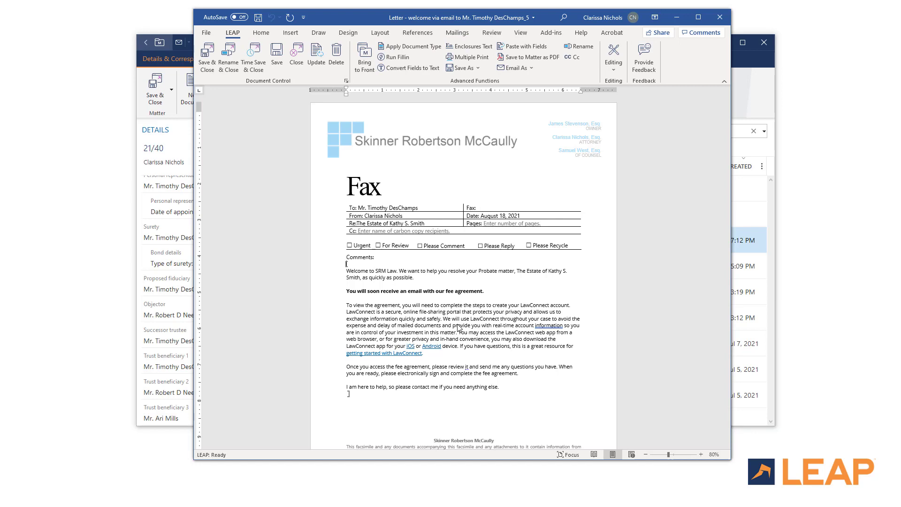
{"action": "left_click", "coordinate": [646, 455]}
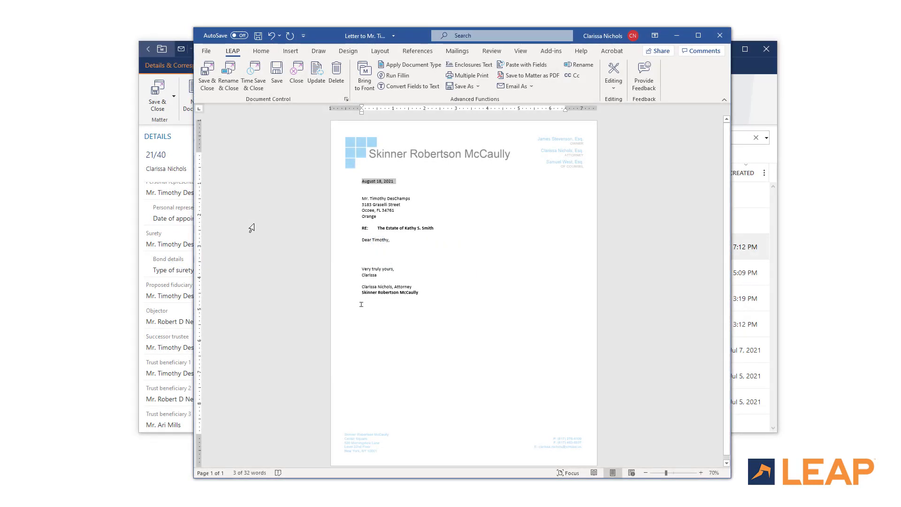
Step: Try to apply a document type to the plain letter, and bookmark the blank lines between "Dear" and "Very truly yours," as "body"
{"action": "left_click", "coordinate": [393, 66]}
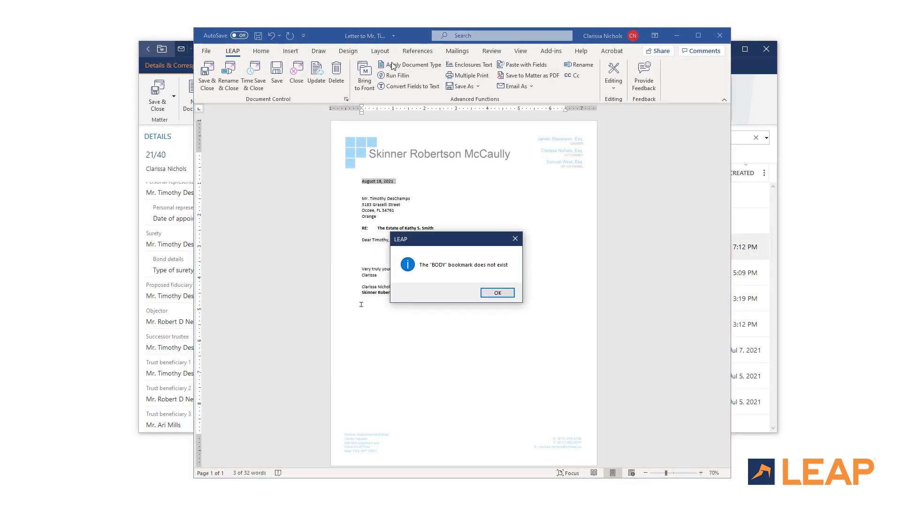
{"action": "left_click", "coordinate": [497, 292]}
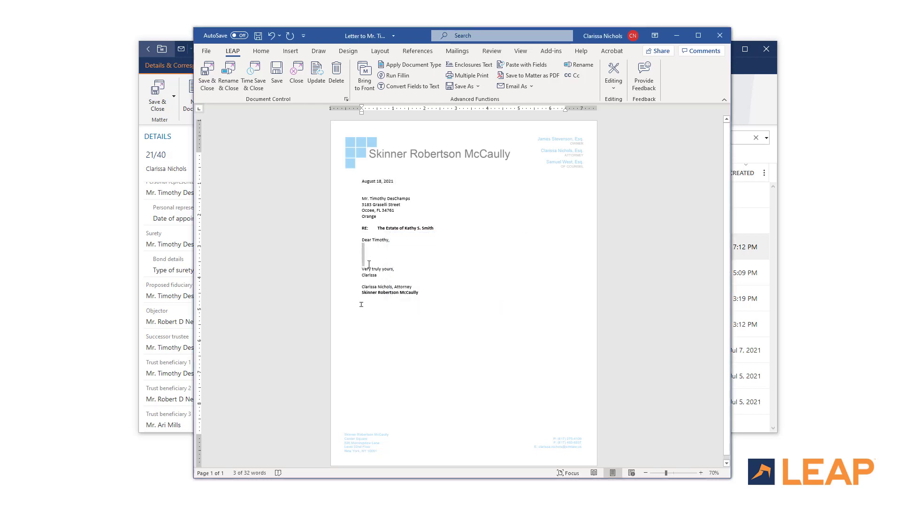
{"action": "left_click", "coordinate": [288, 53]}
{"action": "left_click", "coordinate": [462, 86]}
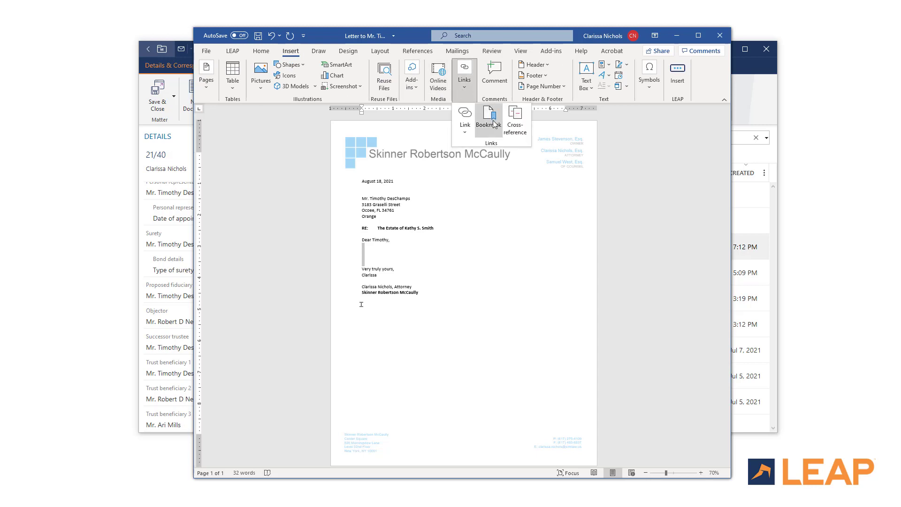
{"action": "left_click", "coordinate": [493, 124]}
{"action": "left_click", "coordinate": [592, 251]}
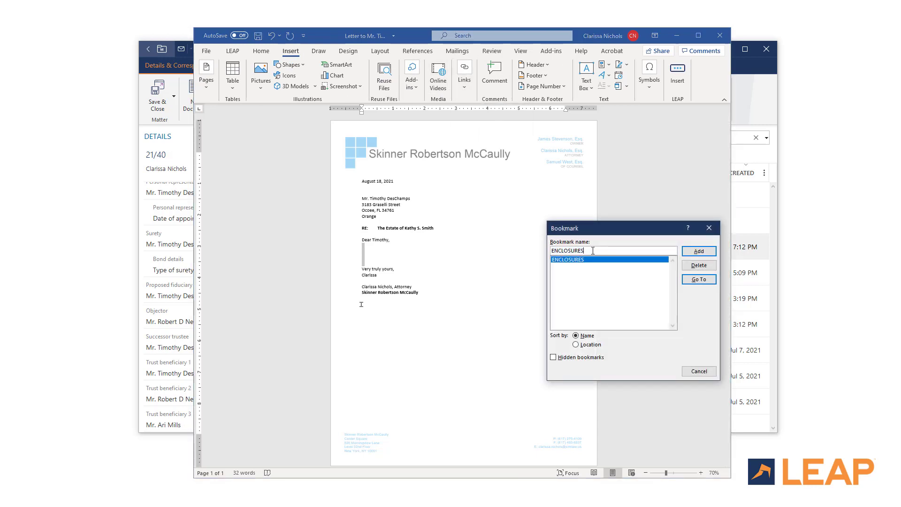
{"action": "left_click_drag", "start_coordinate": [592, 250], "coordinate": [552, 252]}
{"action": "type", "text": "b"}
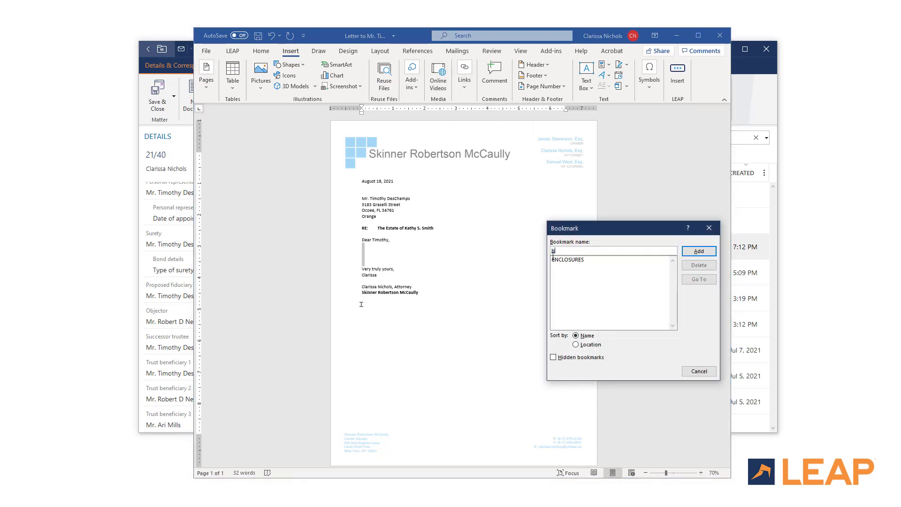
{"action": "type", "text": "ody"}
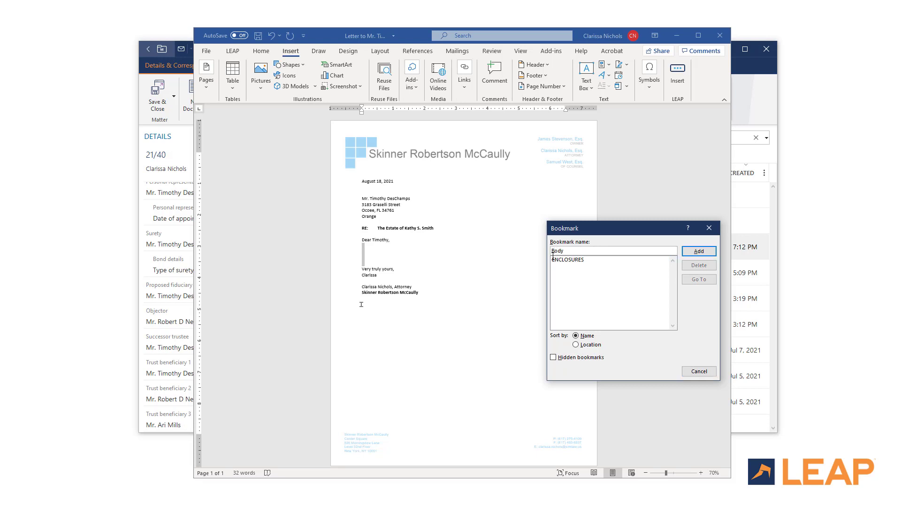
{"action": "left_click", "coordinate": [694, 252]}
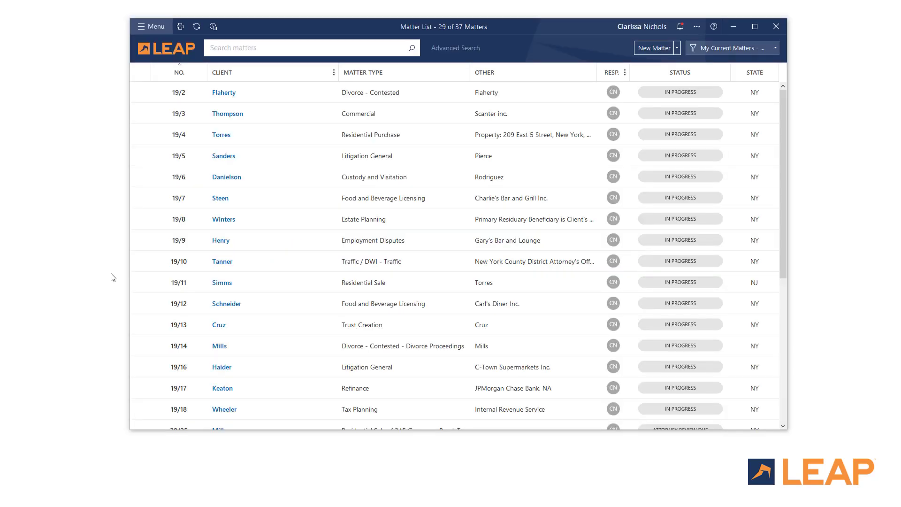
Step: Open the recurring matters list and view the actions available for the "NY - ERISA Disability" recurring matter
{"action": "left_click", "coordinate": [676, 48]}
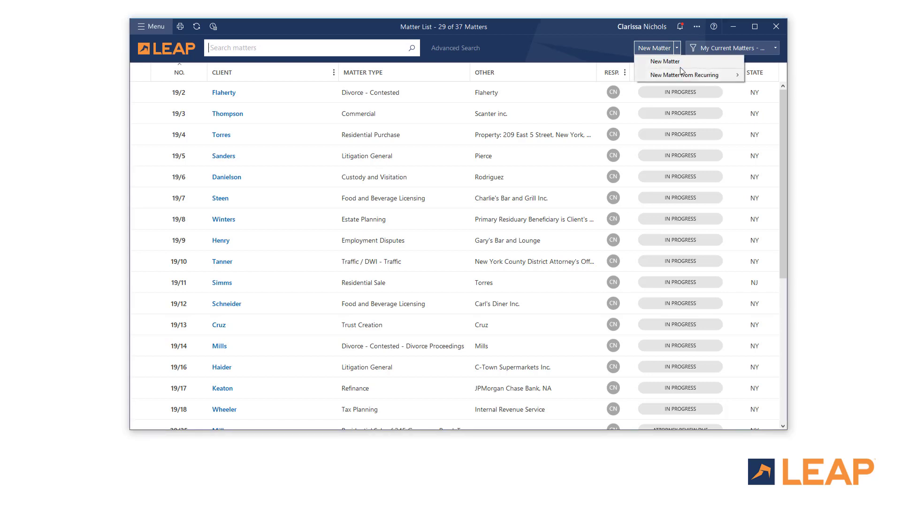
{"action": "mouse_move", "coordinate": [678, 76]}
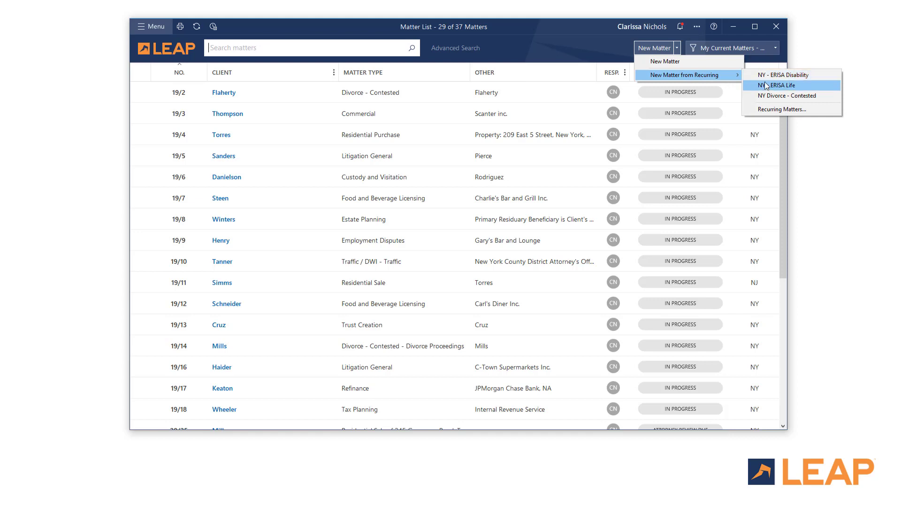
{"action": "left_click", "coordinate": [769, 110]}
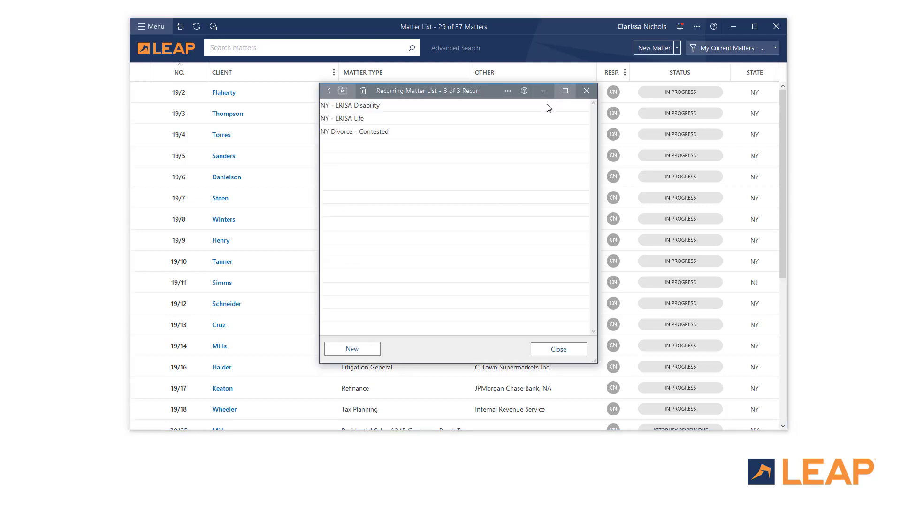
{"action": "right_click", "coordinate": [451, 106]}
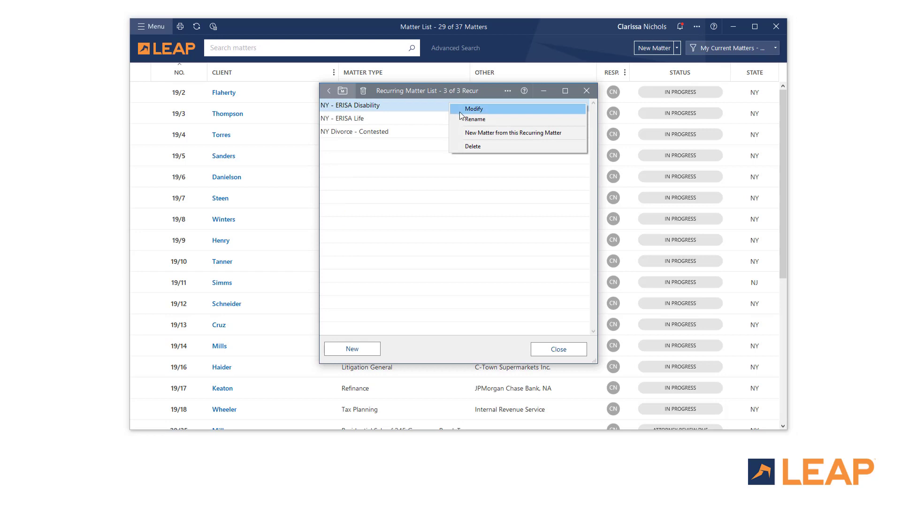
{"action": "left_click", "coordinate": [374, 332]}
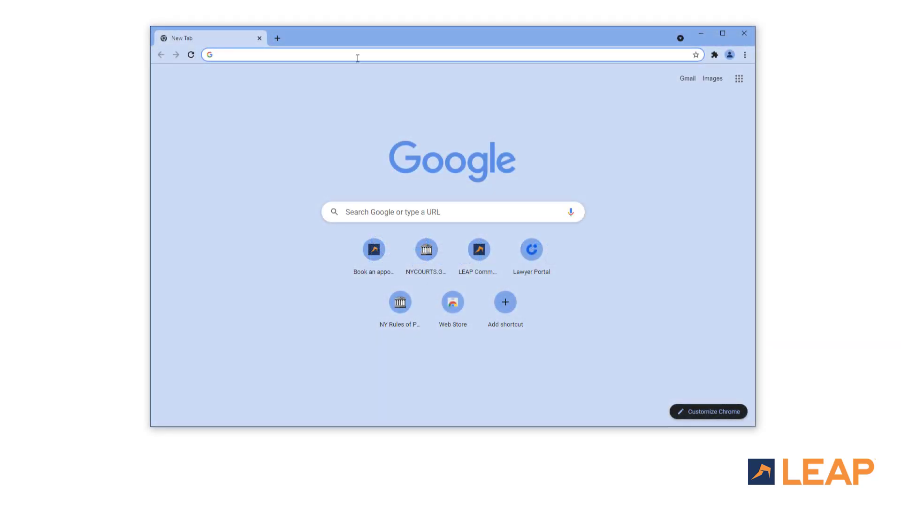
Step: Switch to Chrome and open the LEAP Community site at community.leap.us
{"action": "type", "text": "community"}
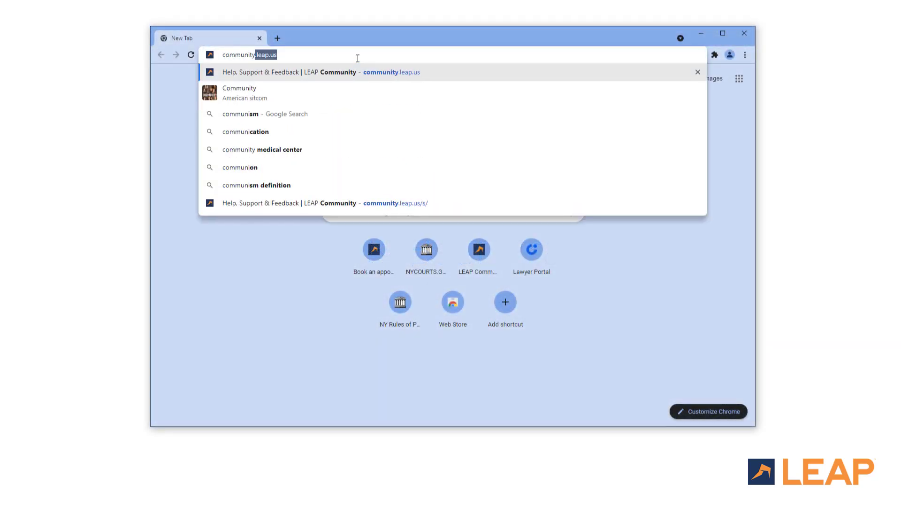
{"action": "type", "text": ".leap.us"}
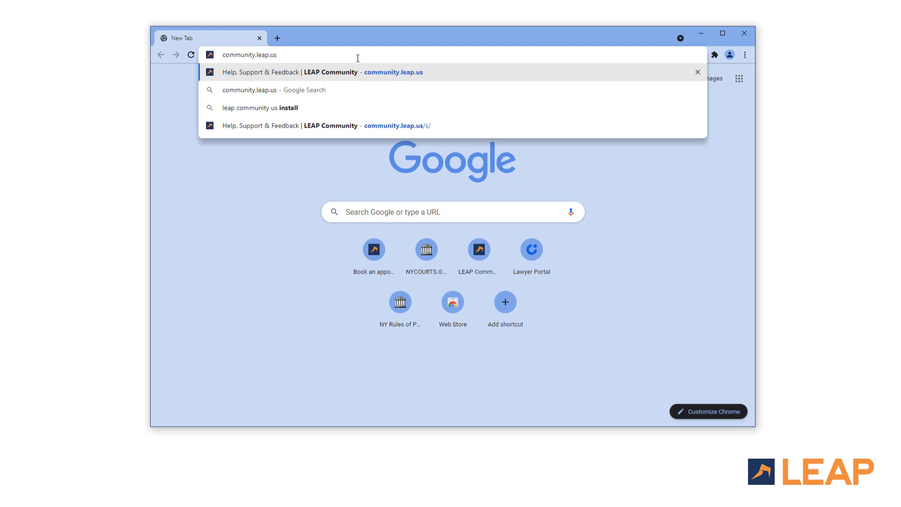
{"action": "key", "text": "Return"}
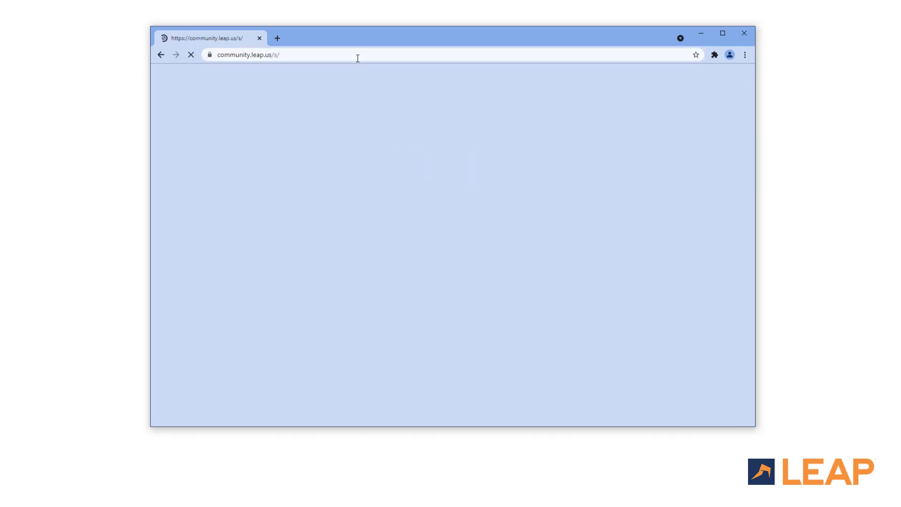
Step: Open the LEAP User Portal from the community page and sign in with the saved LEAP account
{"action": "scroll", "coordinate": [744, 224], "scroll_direction": "down", "scroll_amount": 12}
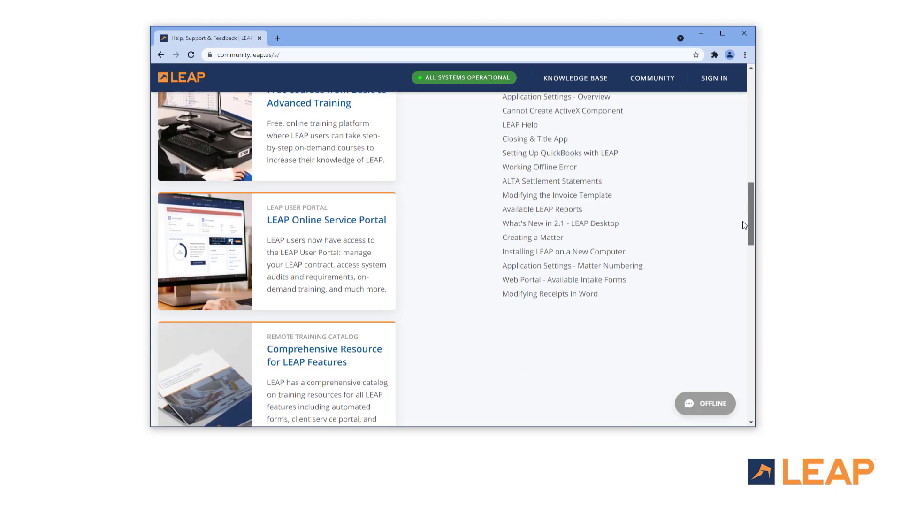
{"action": "scroll", "coordinate": [744, 225], "scroll_direction": "down", "scroll_amount": 10}
{"action": "left_click", "coordinate": [432, 351]}
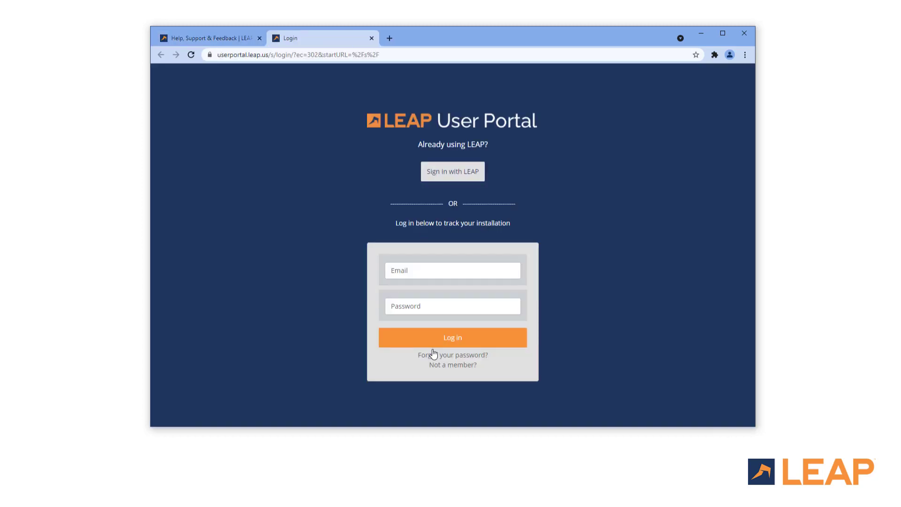
{"action": "left_click", "coordinate": [436, 180]}
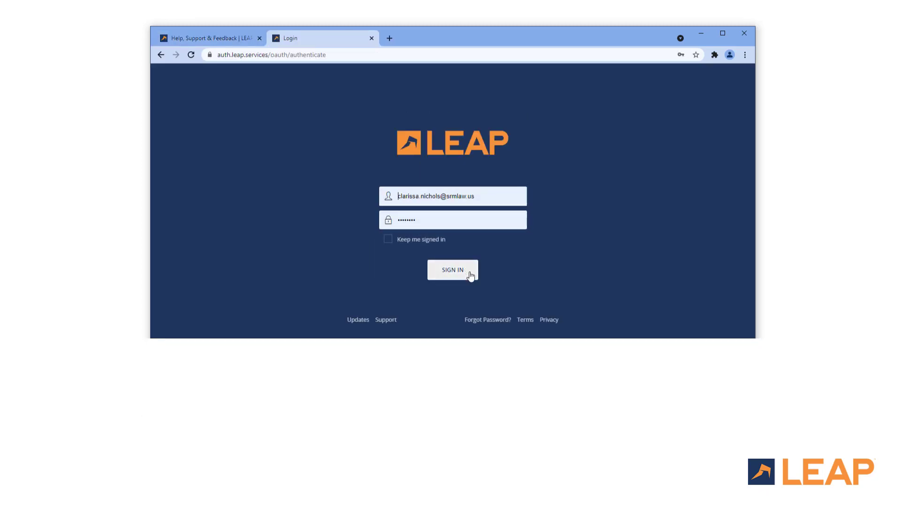
{"action": "left_click", "coordinate": [470, 274]}
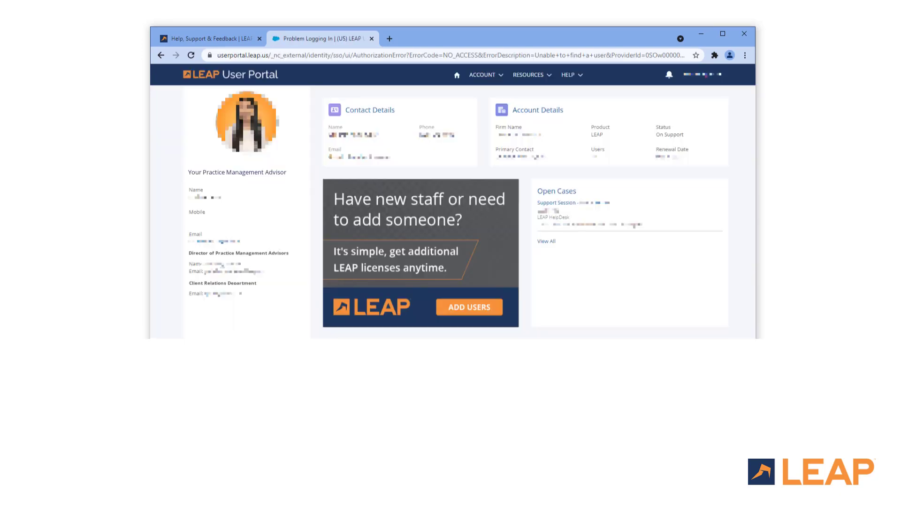